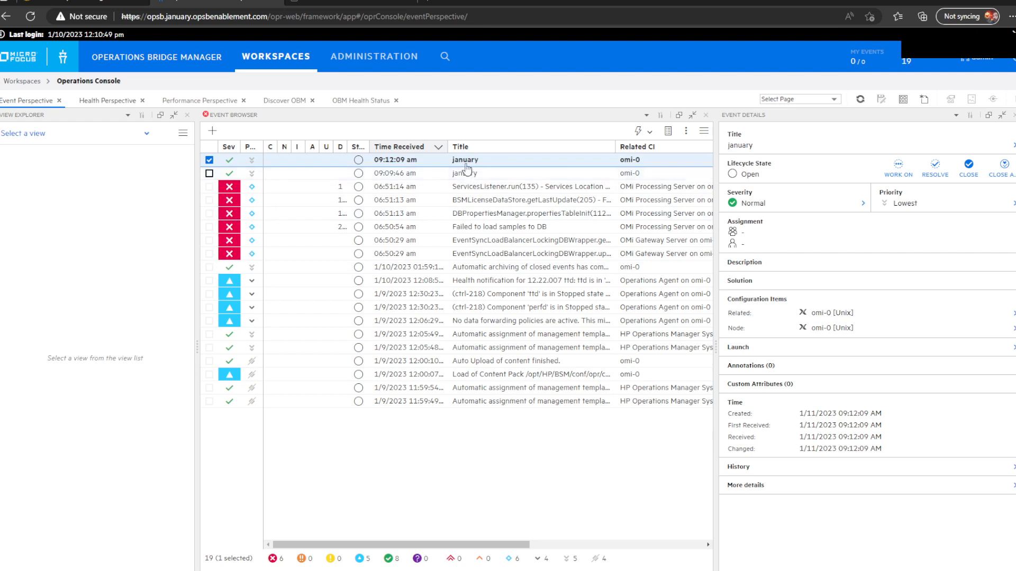
Examine the earlier january event in the Event Browser and highlight the january environment name in the page's address
left_click(476, 174)
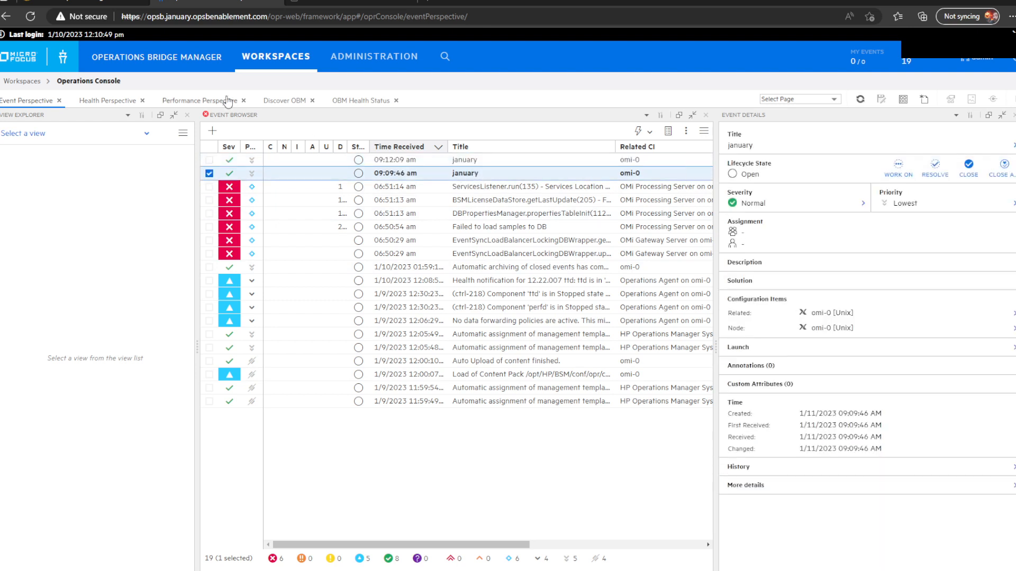
double_click(178, 16)
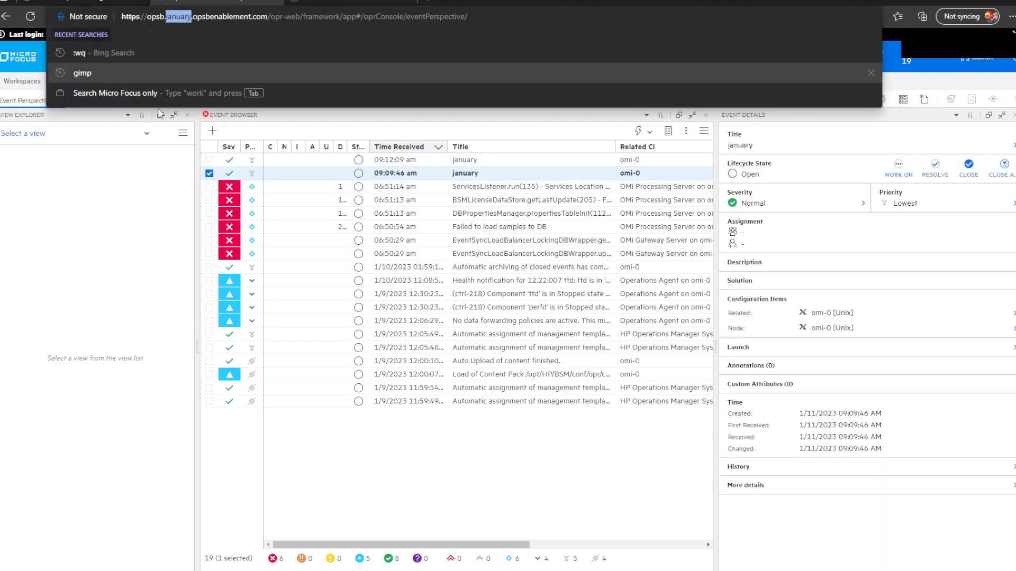
left_click(497, 486)
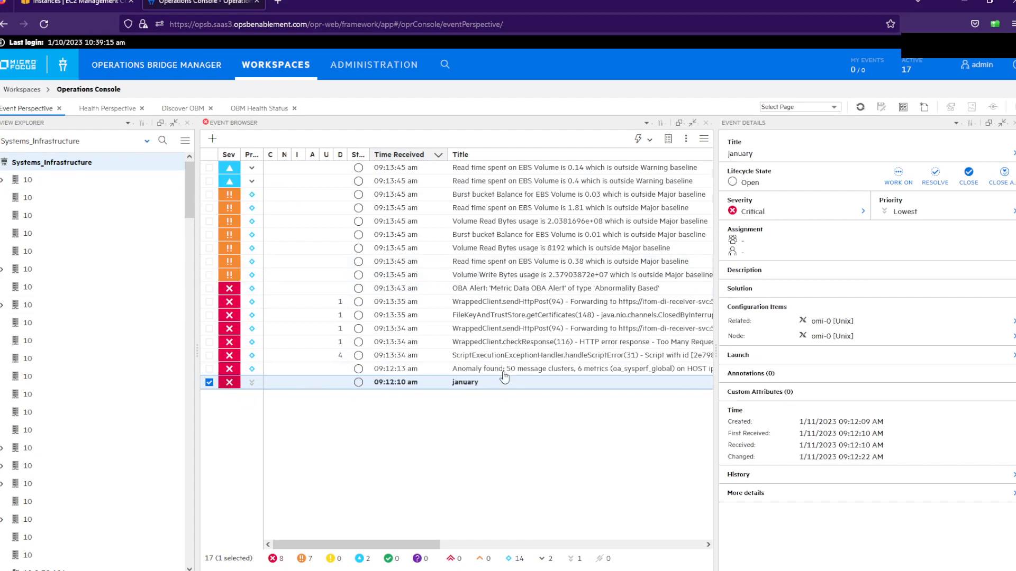
Set the january event's severity to Major in the saas3 console, and check both january events in the january console
left_click(862, 212)
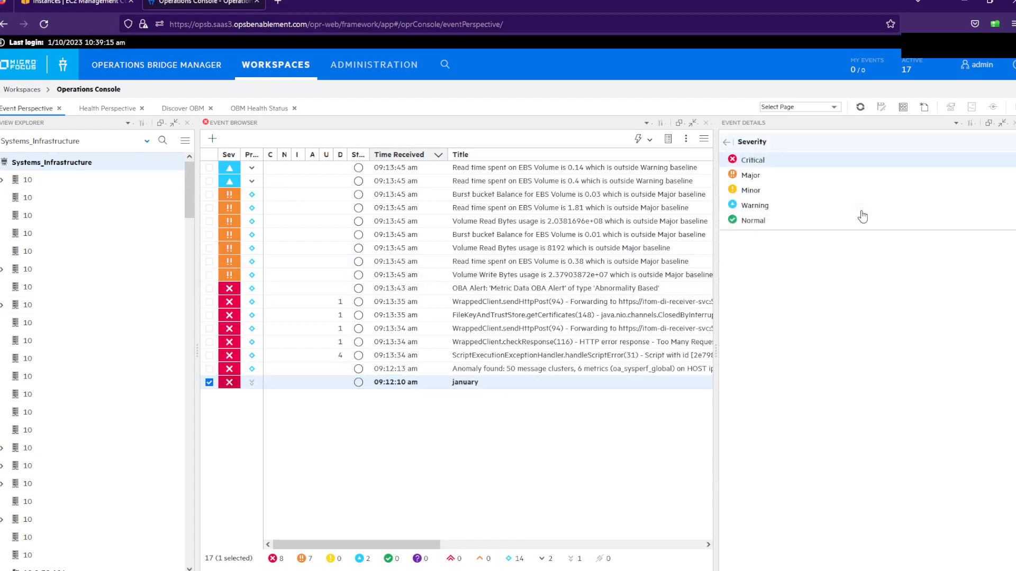
left_click(750, 175)
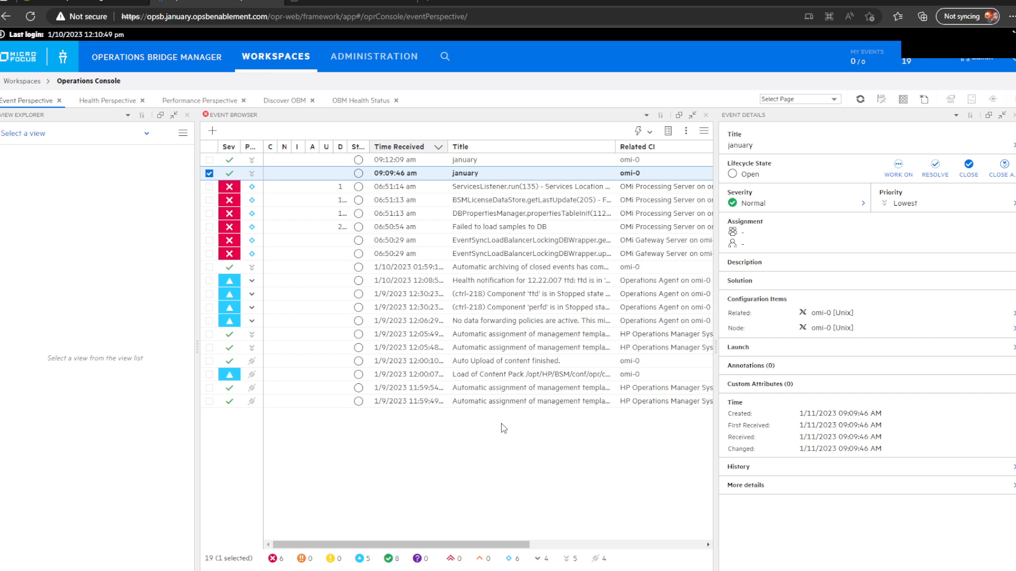
left_click(487, 161)
left_click(493, 173)
Switch to the AWS EC2 console and open the details of the january-nlb load balancer
left_click(93, 2)
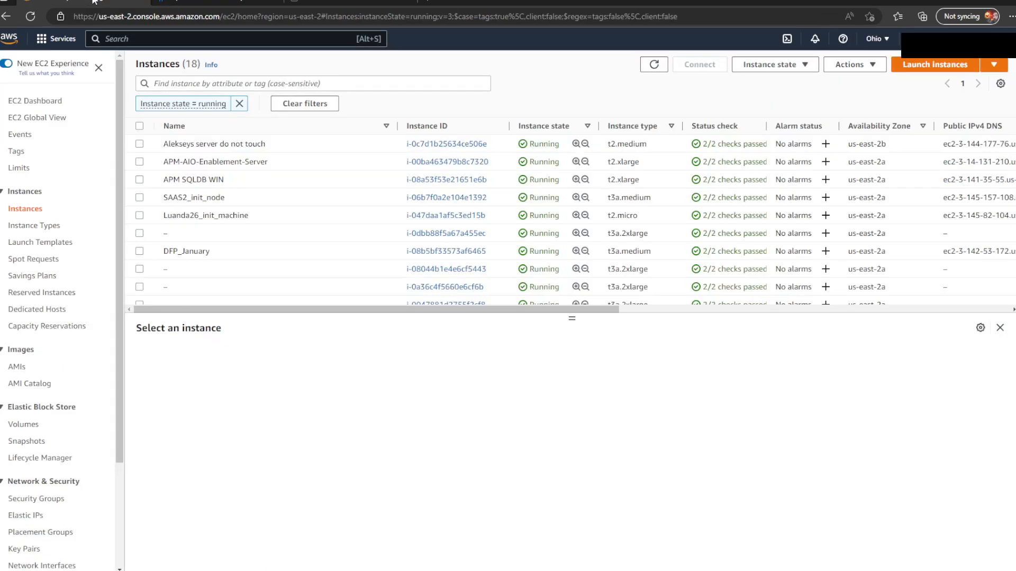
scroll(98, 351, "down", 1)
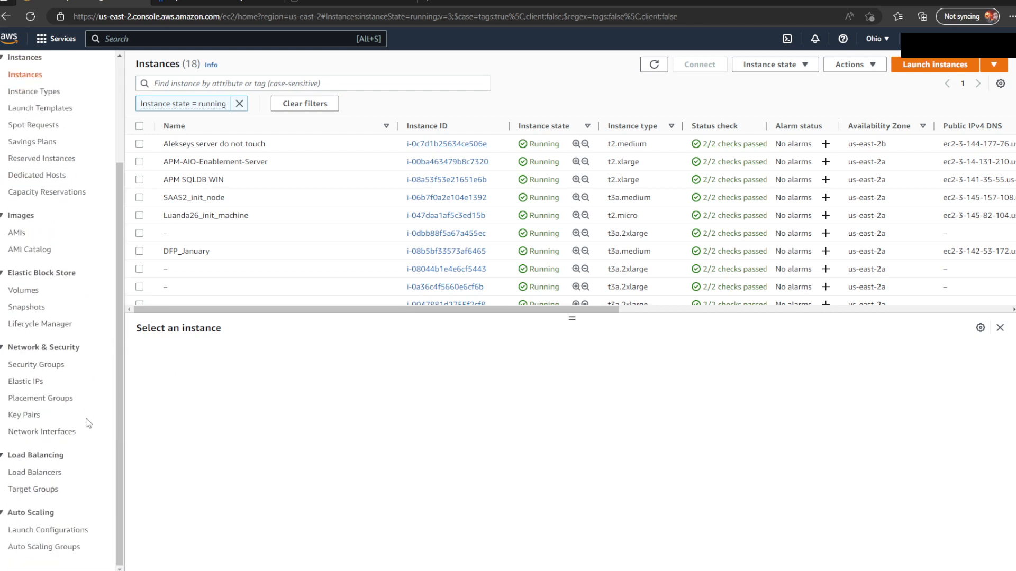
left_click(51, 474)
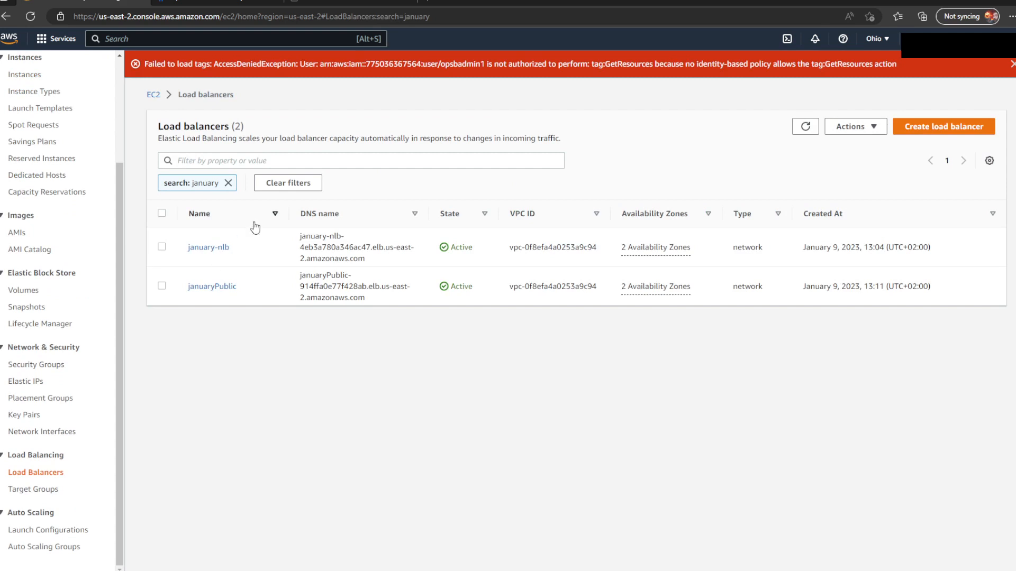
left_click(225, 255)
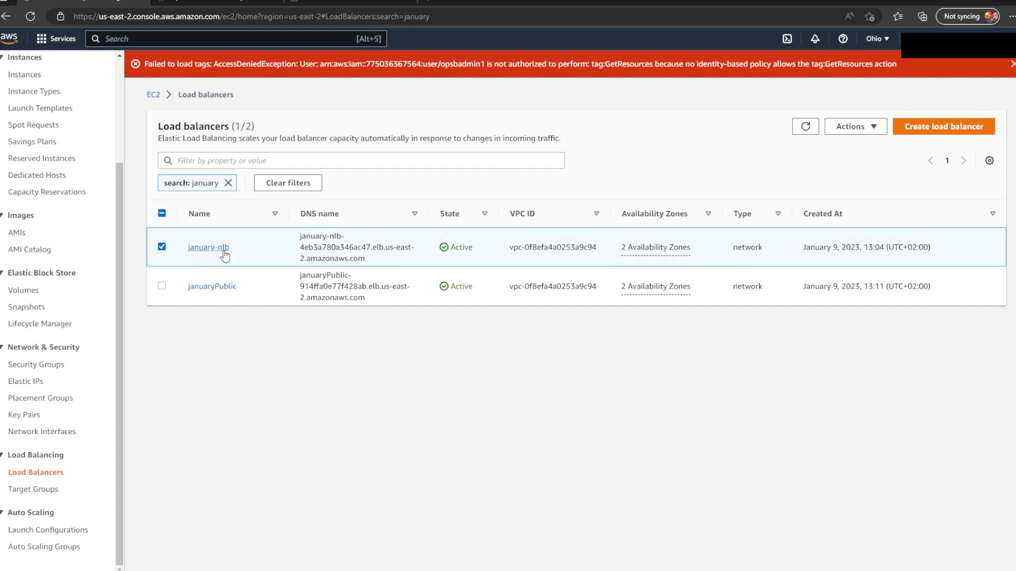
left_click(226, 255)
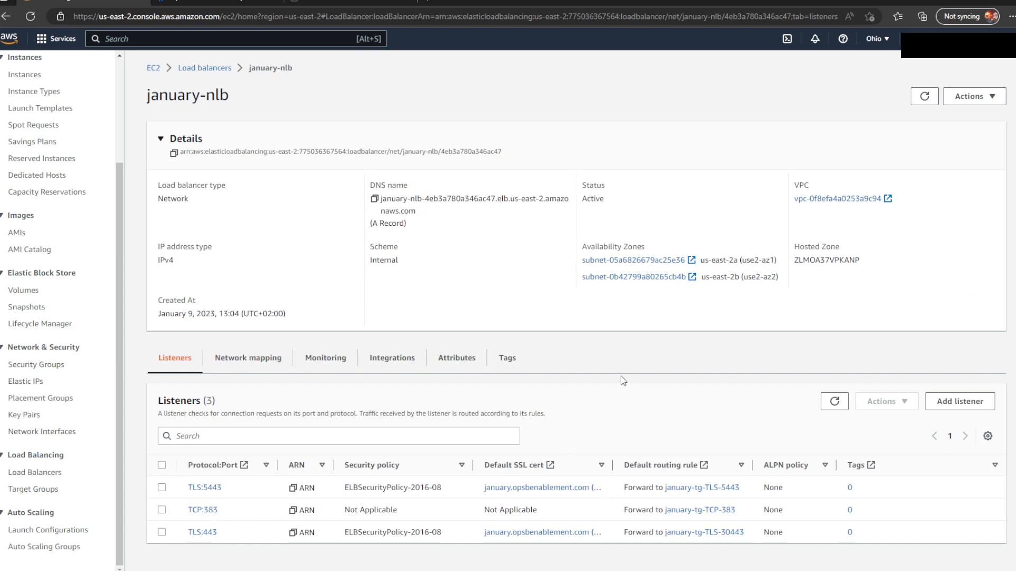
Open the january-tg-TCP-383 target group and copy the IP address of its healthy target, 10.0.15.165
left_click(709, 510)
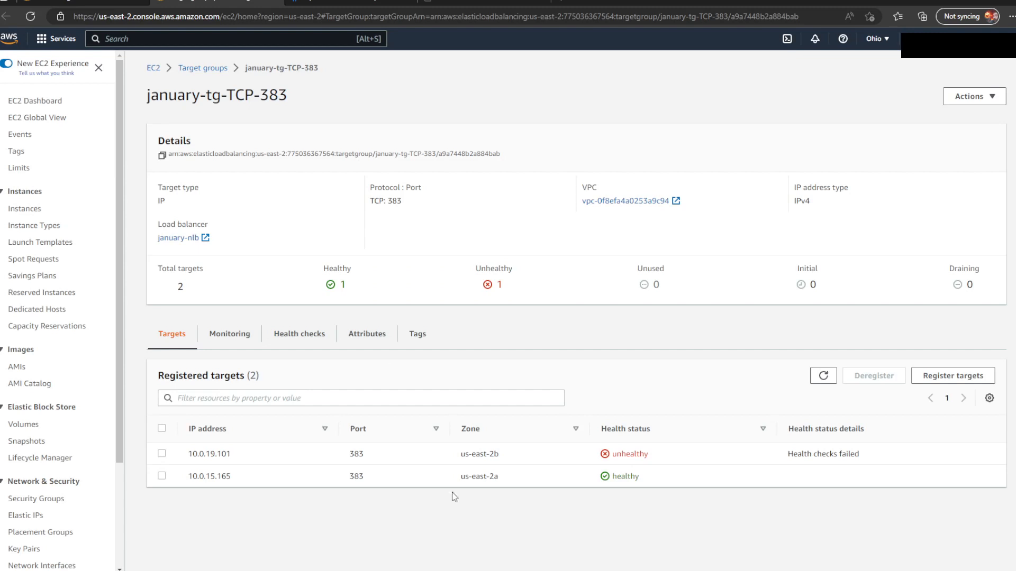
left_click_drag(233, 477, 188, 478)
key("ctrl+c")
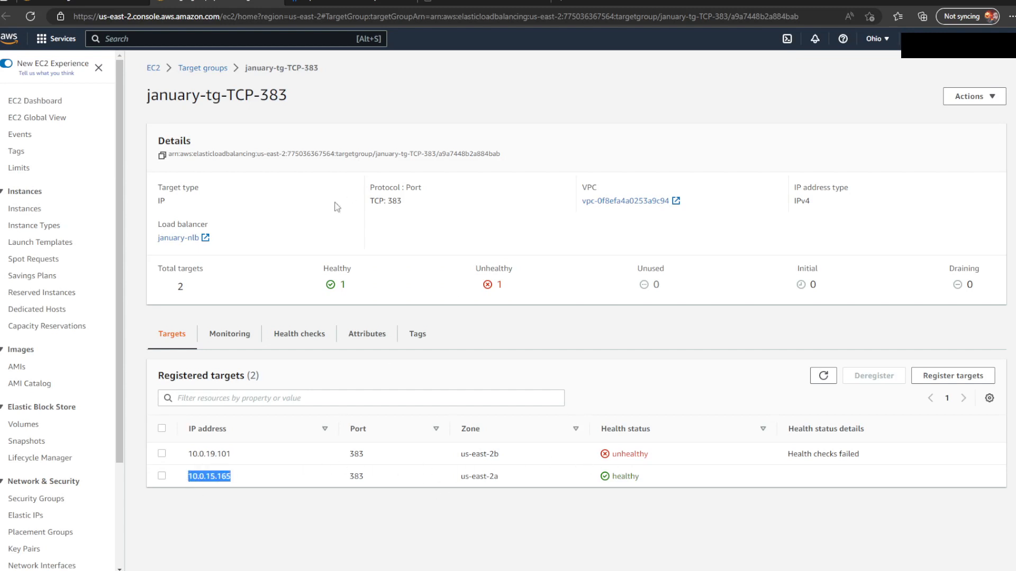
Start a new target group with the IP addresses target type and enter the name 383 january public
left_click(214, 67)
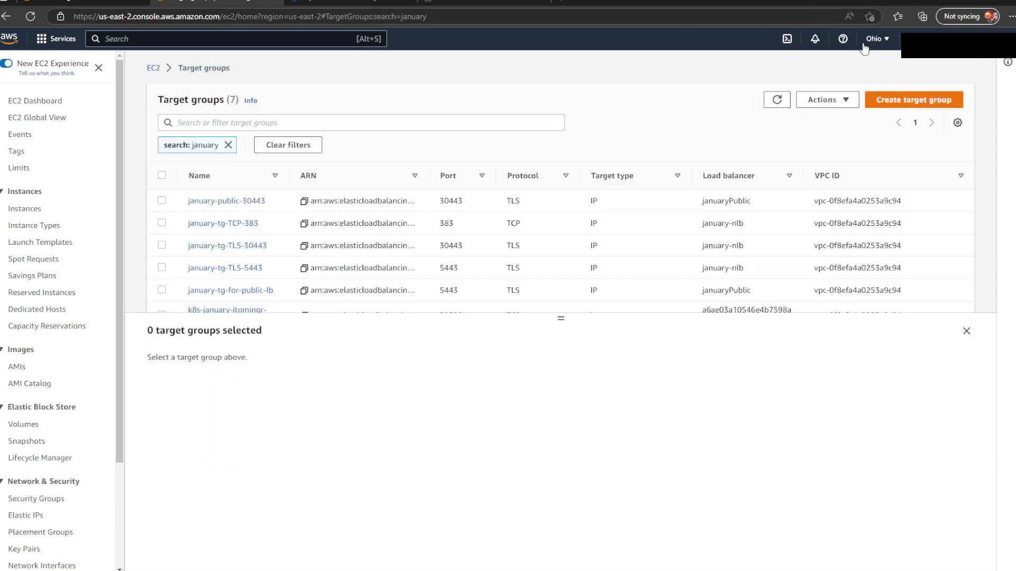
left_click(902, 99)
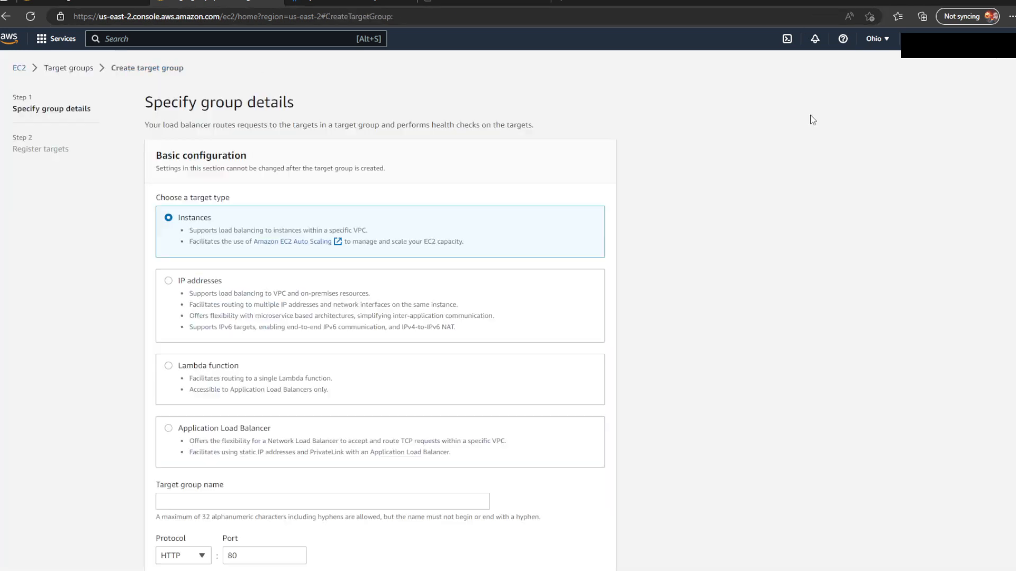
left_click(222, 281)
scroll(332, 395, "down", 5)
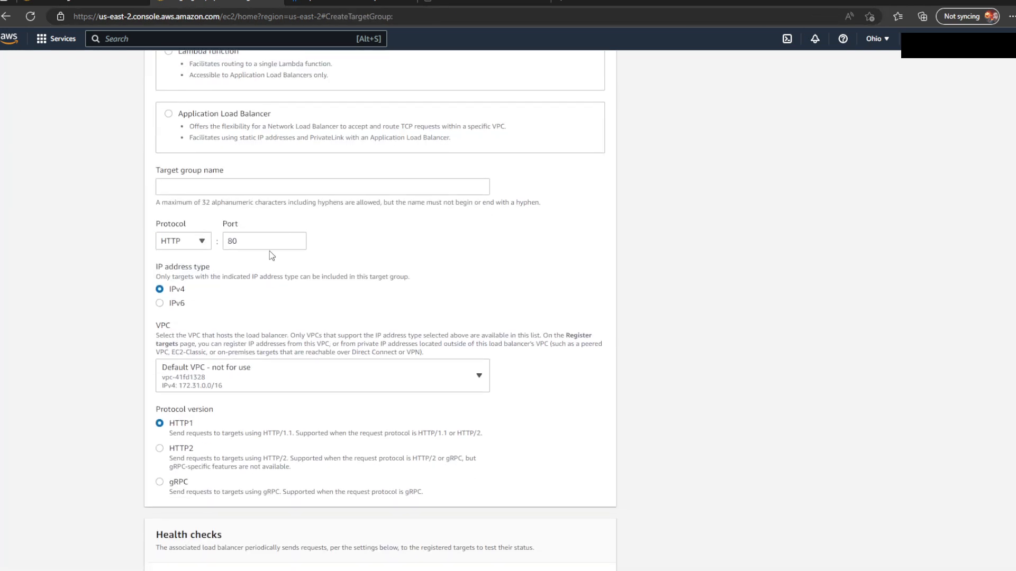
left_click(251, 188)
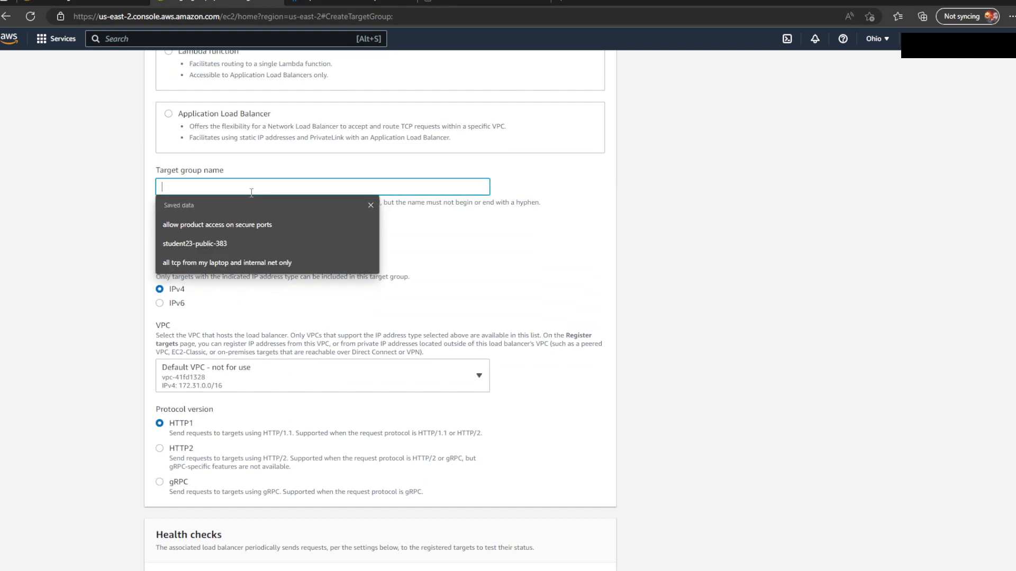
type("383 january public")
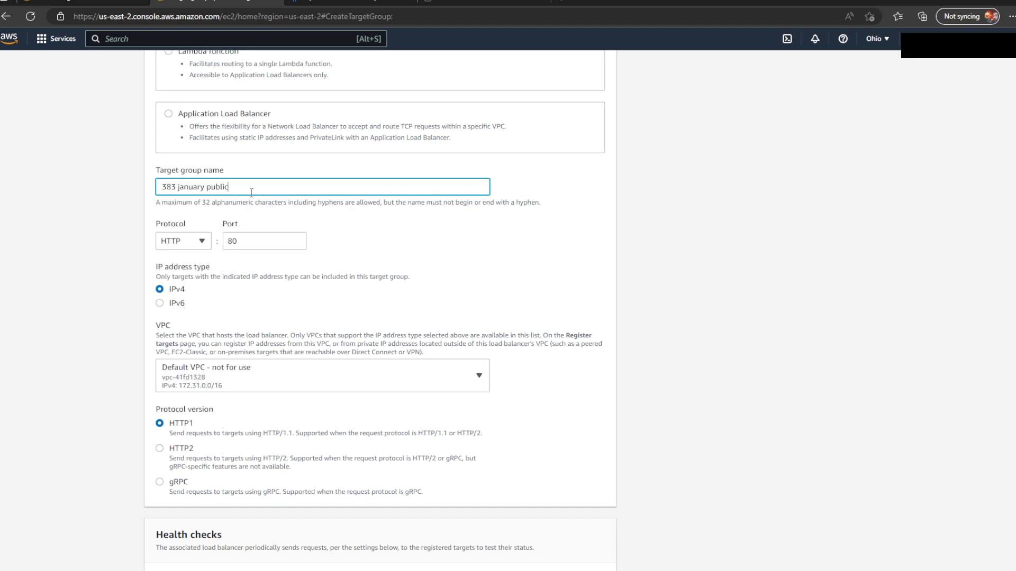
Set the target group's protocol to TCP, port to 383 and VPC to january-vpc, and submit the group details
left_click(203, 240)
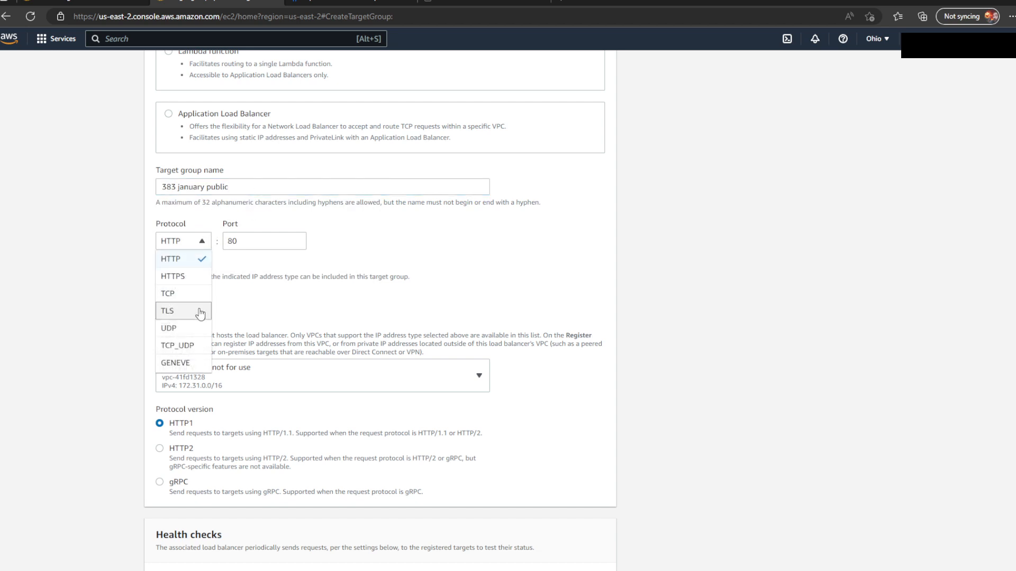
left_click(186, 294)
key("Tab")
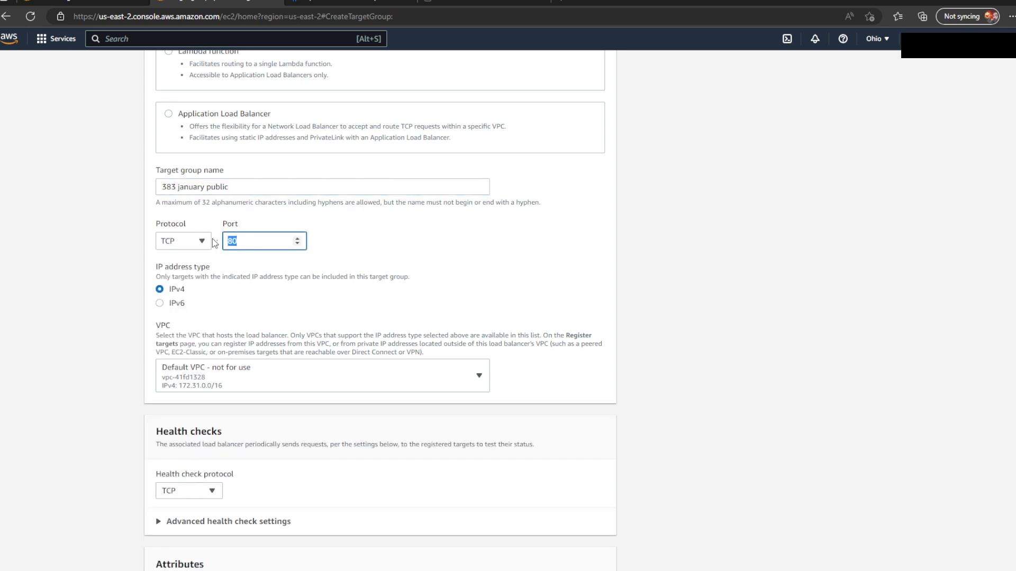
type("383")
left_click(372, 379)
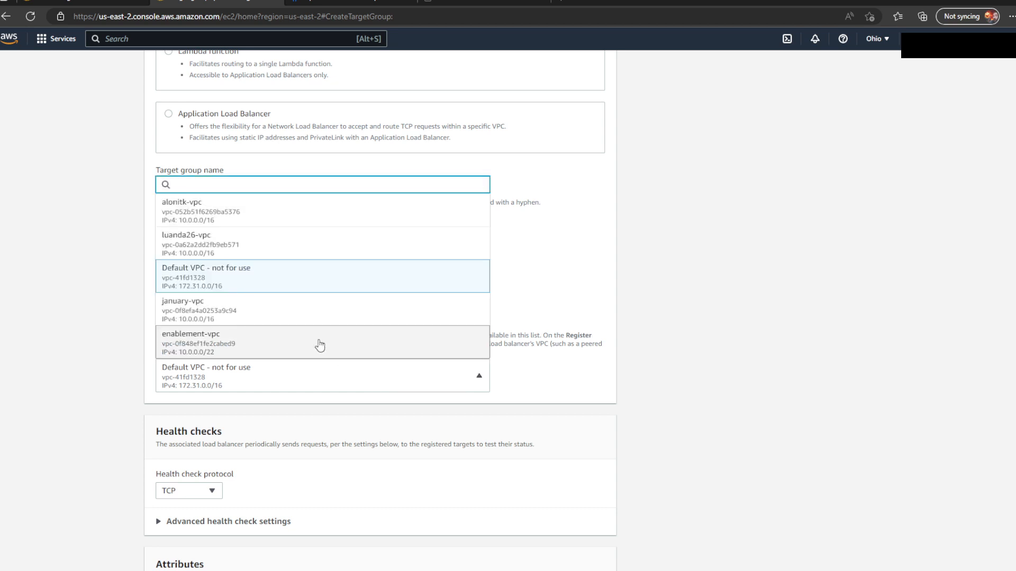
left_click(318, 313)
scroll(562, 468, "down", 4)
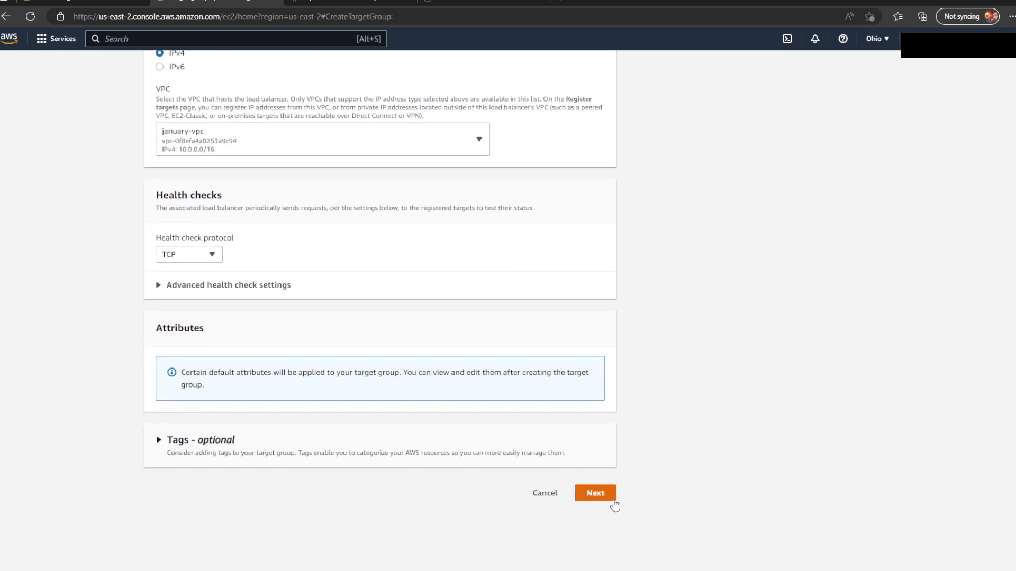
left_click(608, 500)
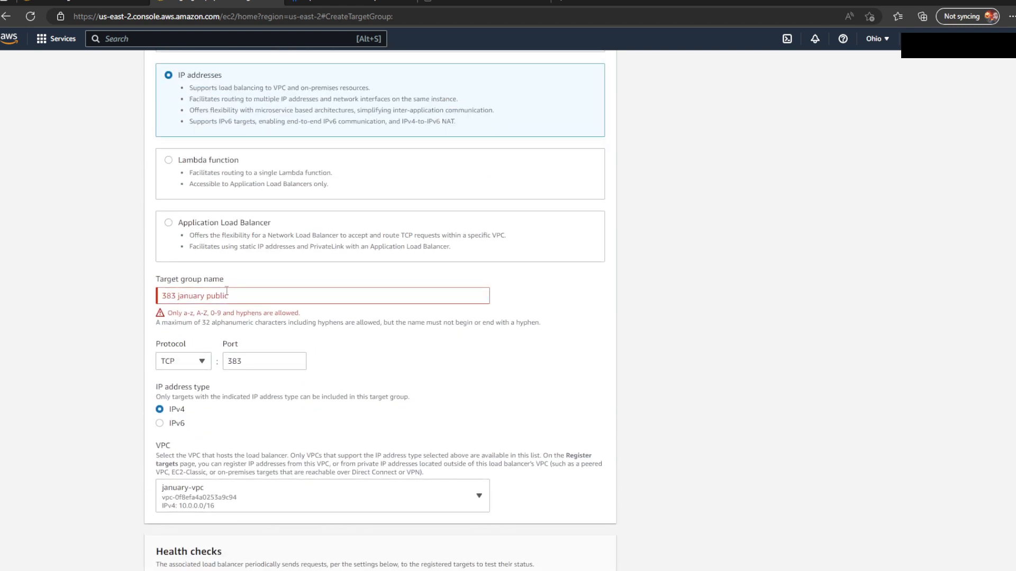
Correct the target group name to 383-january-public and continue to target registration
left_click(178, 295)
key("BackSpace")
type("-")
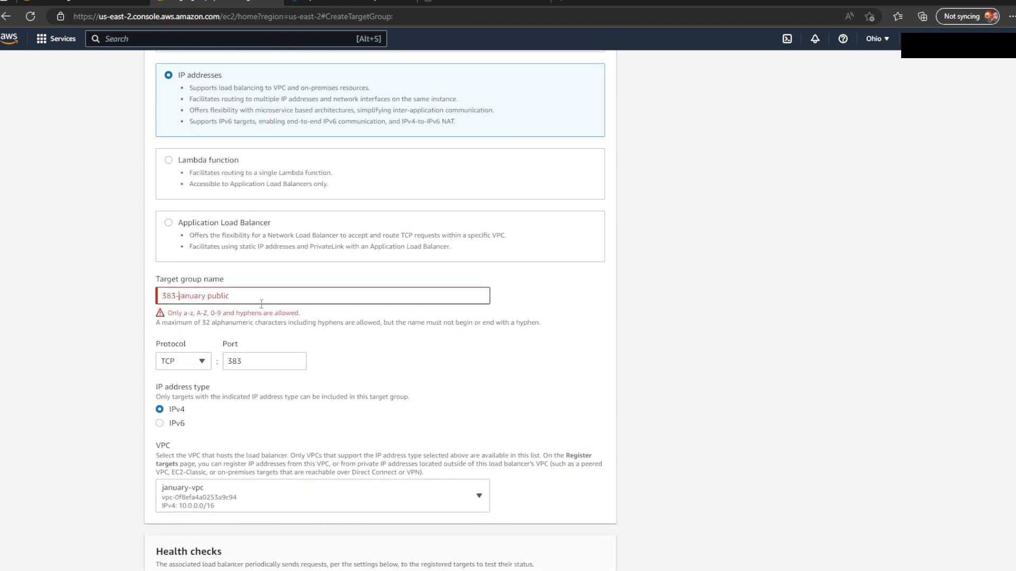
left_click(206, 296)
key("Delete")
type("-")
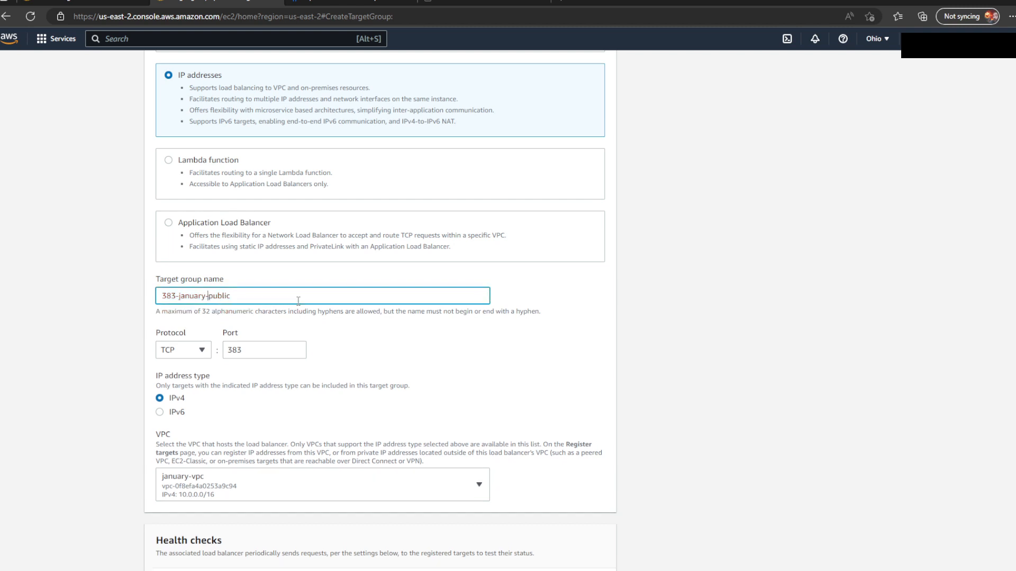
scroll(445, 357, "down", 10)
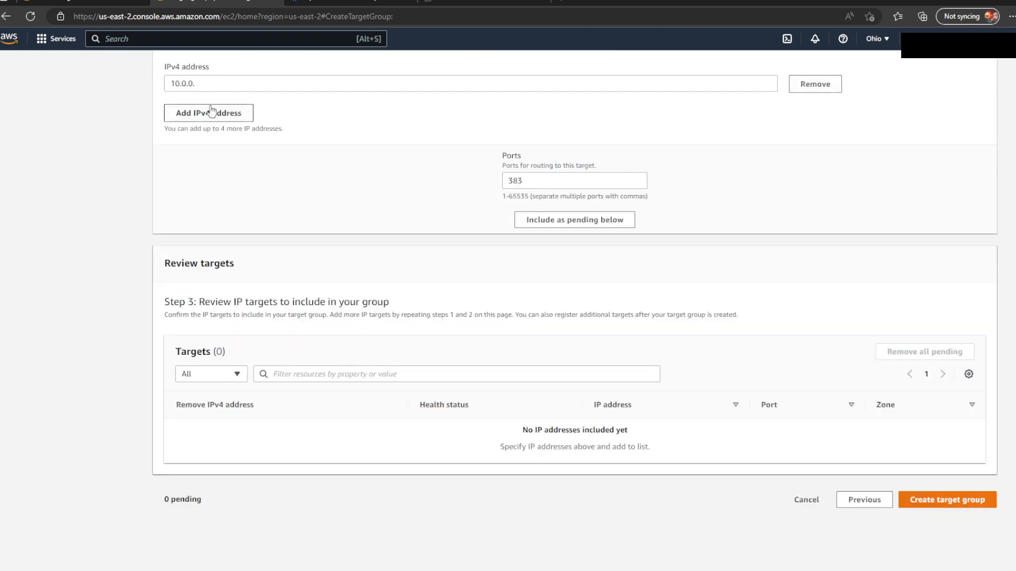
Add 10.0.15.165 on port 383 as a pending target and create the target group
left_click_drag(197, 83, 118, 86)
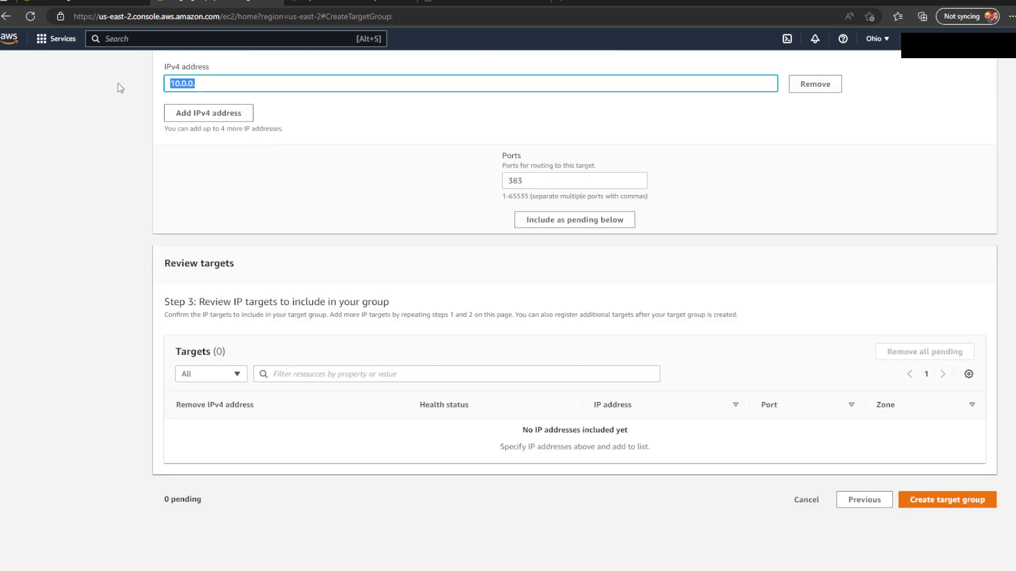
key("ctrl+v")
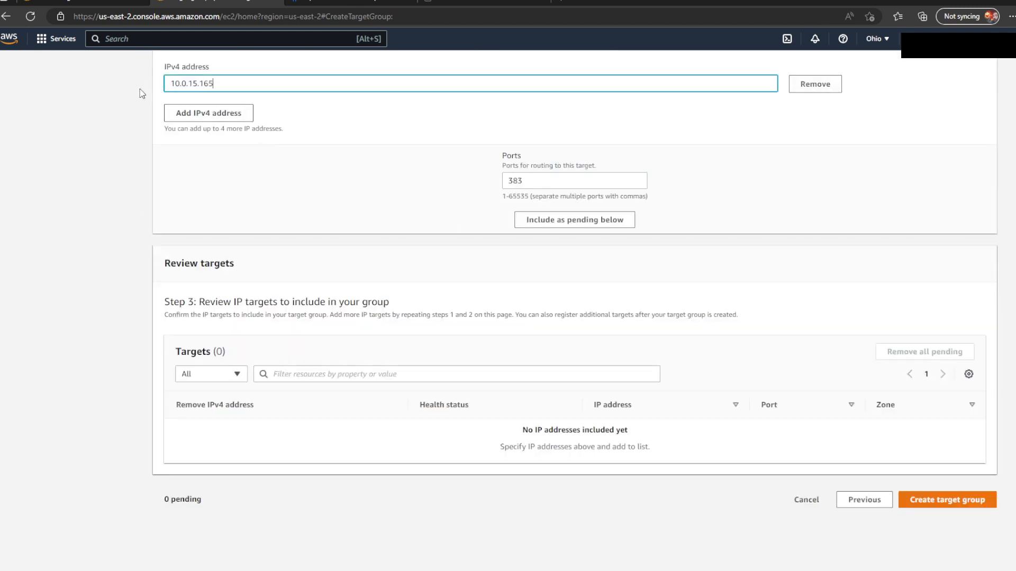
left_click(568, 223)
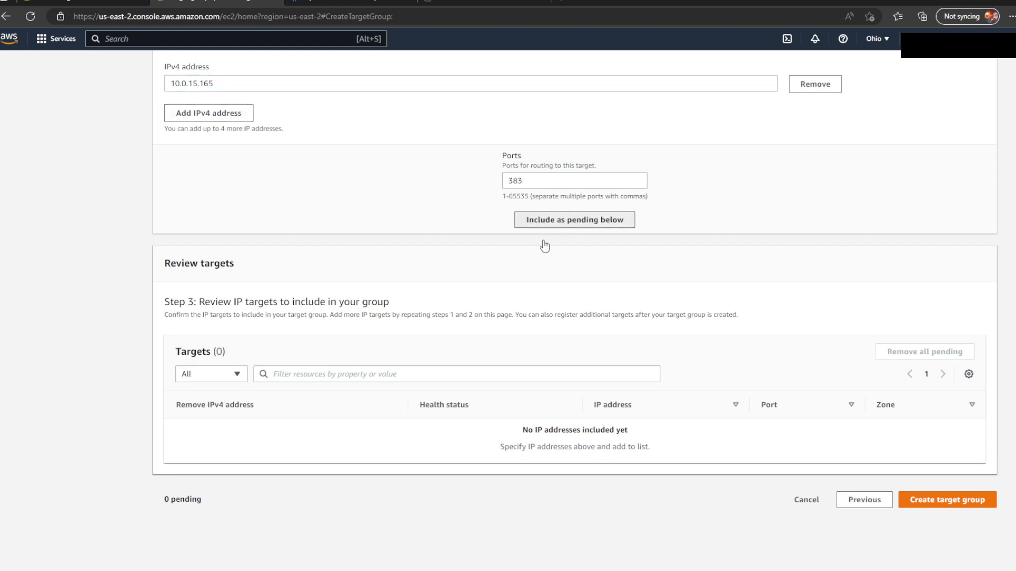
left_click(909, 499)
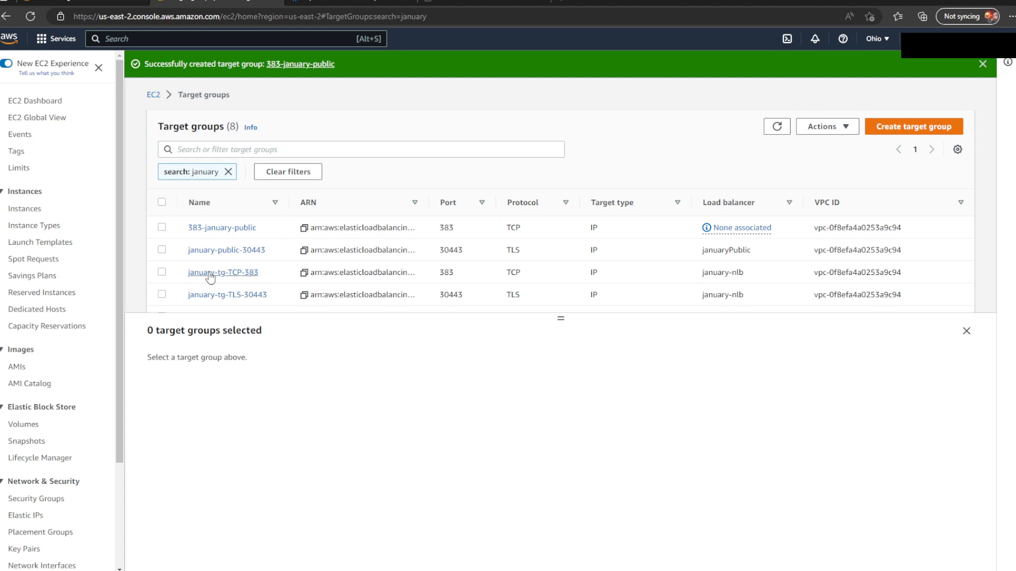
Compare the details of the january-tg-TCP-383 and 383-january-public target groups, including their associated load balancers
left_click(283, 274)
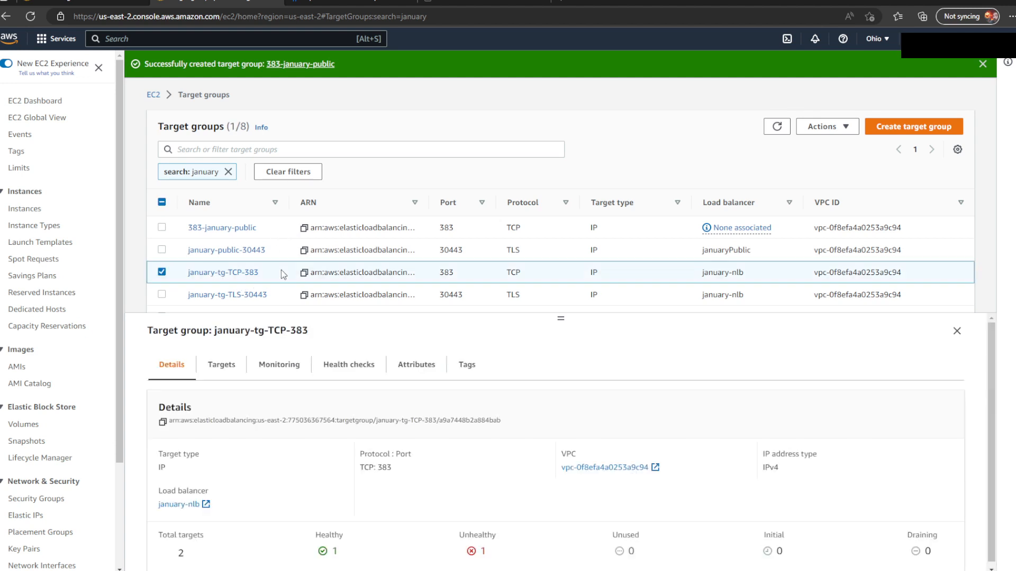
left_click(271, 232)
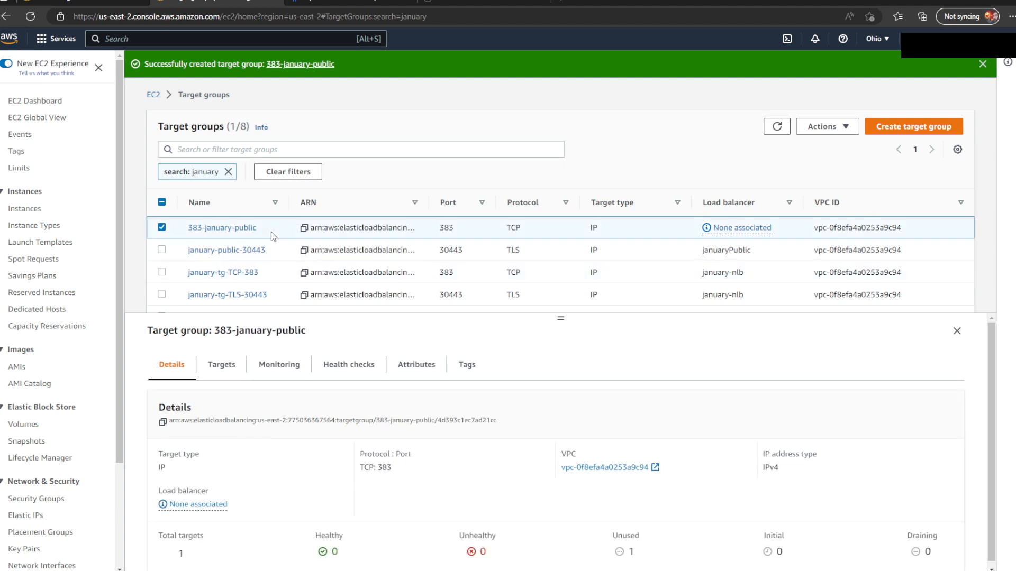
left_click(284, 279)
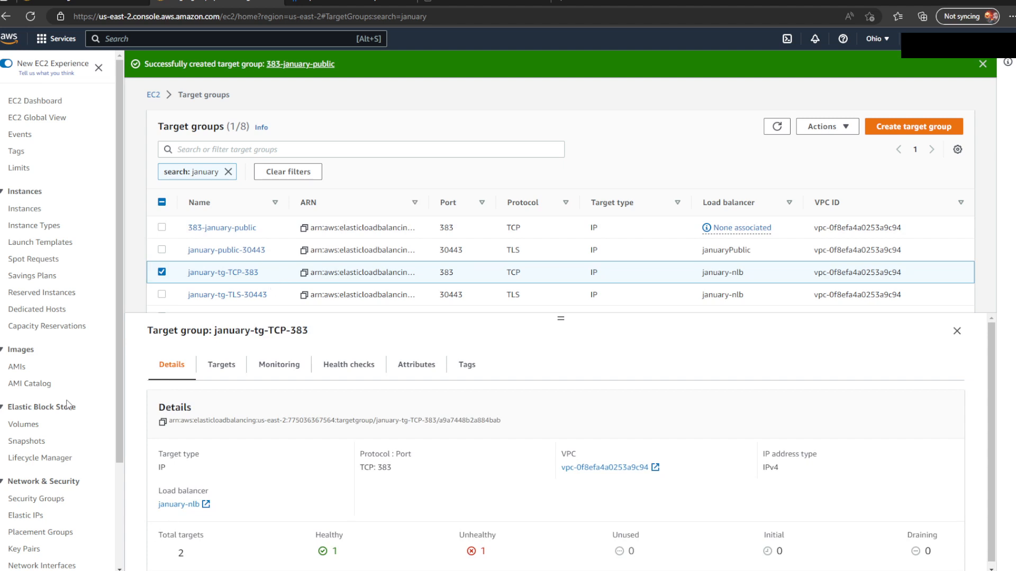
Open the januaryPublic load balancer's details with its listeners
scroll(48, 423, "down", 3)
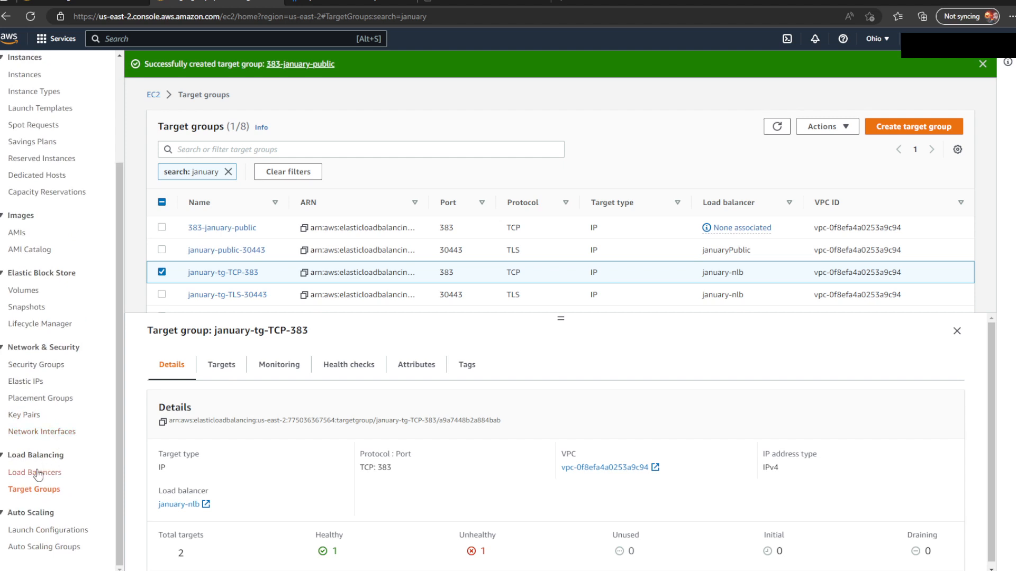
left_click(37, 473)
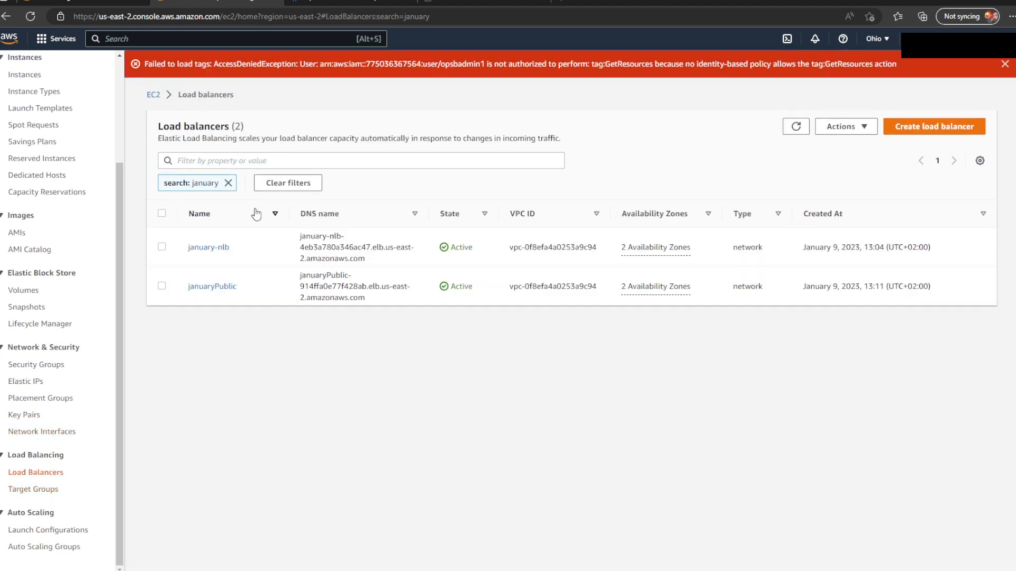
left_click(217, 287)
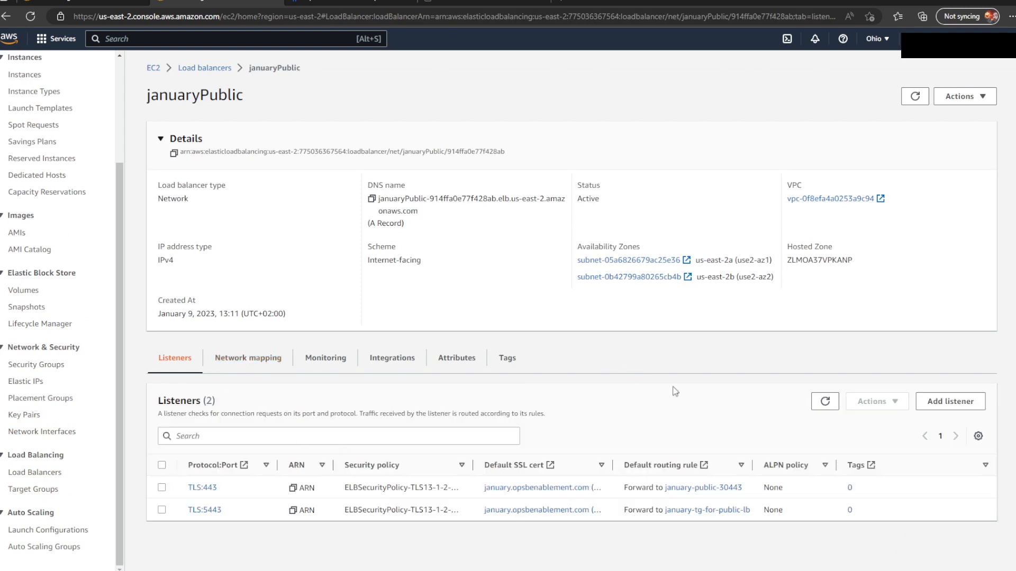
Add a TCP listener on port 383 to the januaryPublic load balancer, forwarding to the 383-january-public target group
left_click(948, 402)
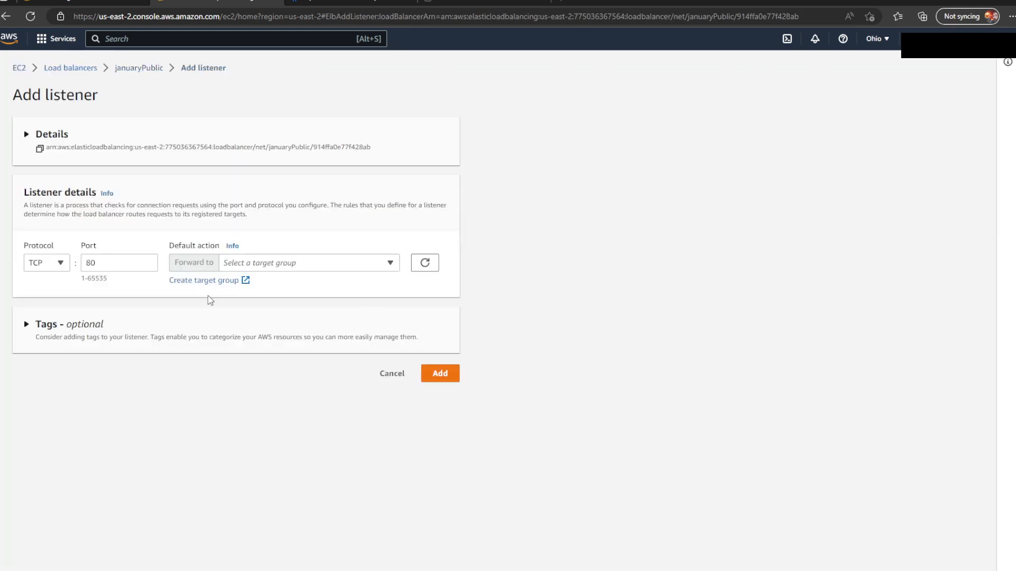
left_click_drag(93, 264, 76, 267)
type("383")
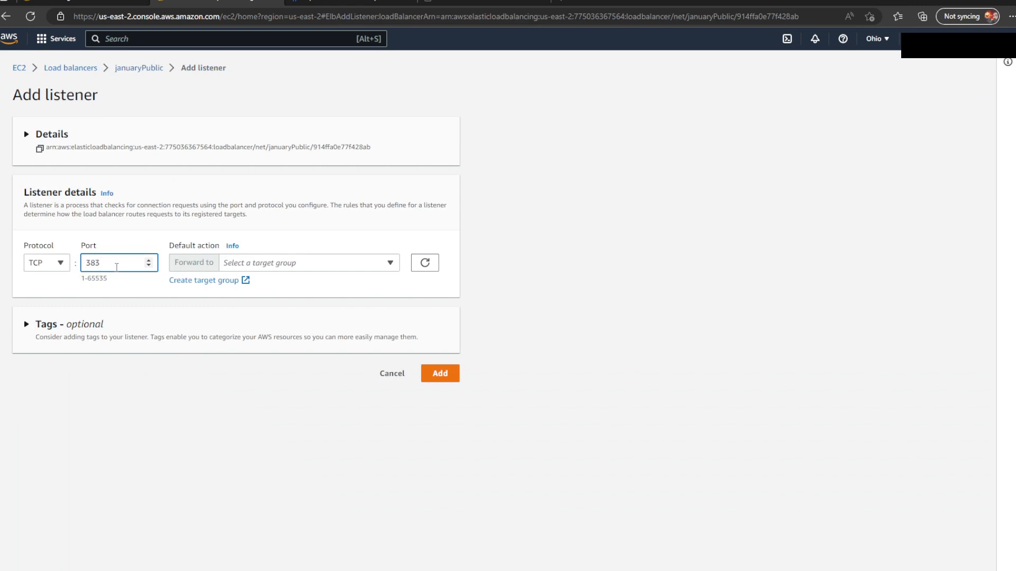
left_click(296, 264)
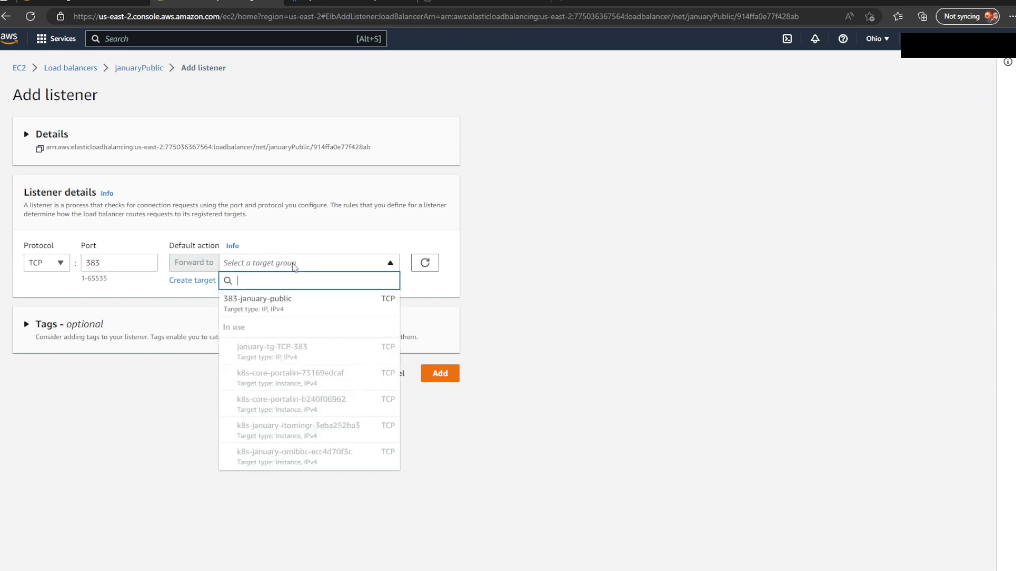
left_click(310, 303)
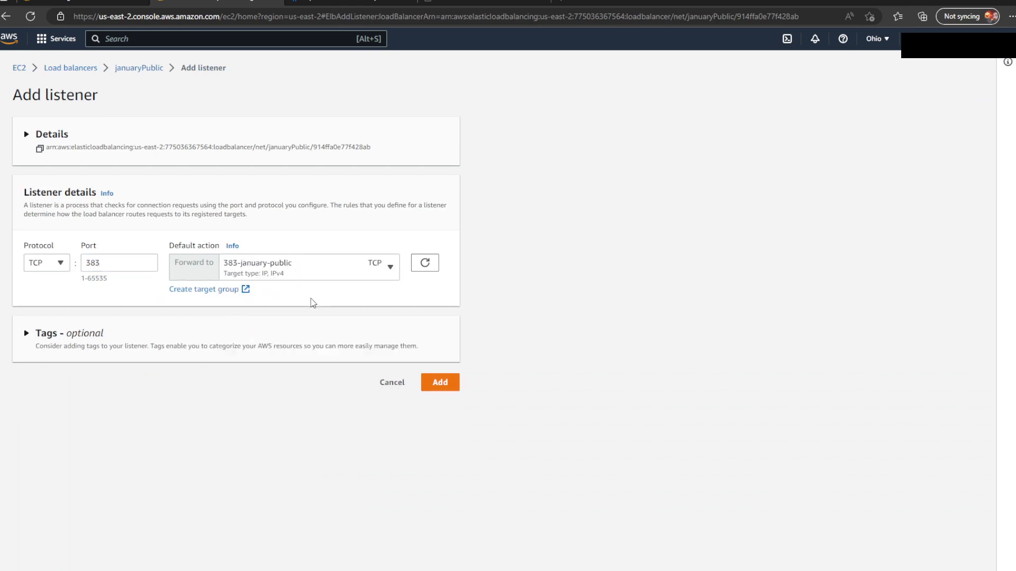
left_click(428, 376)
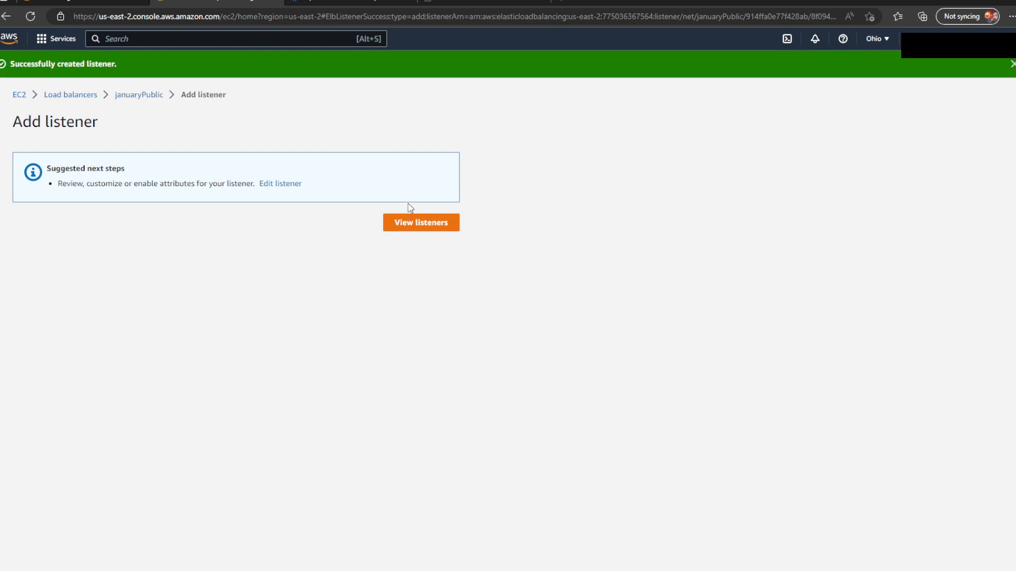
Reopen the januaryPublic load balancer's listener list and check the TCP:383 entry
left_click(433, 226)
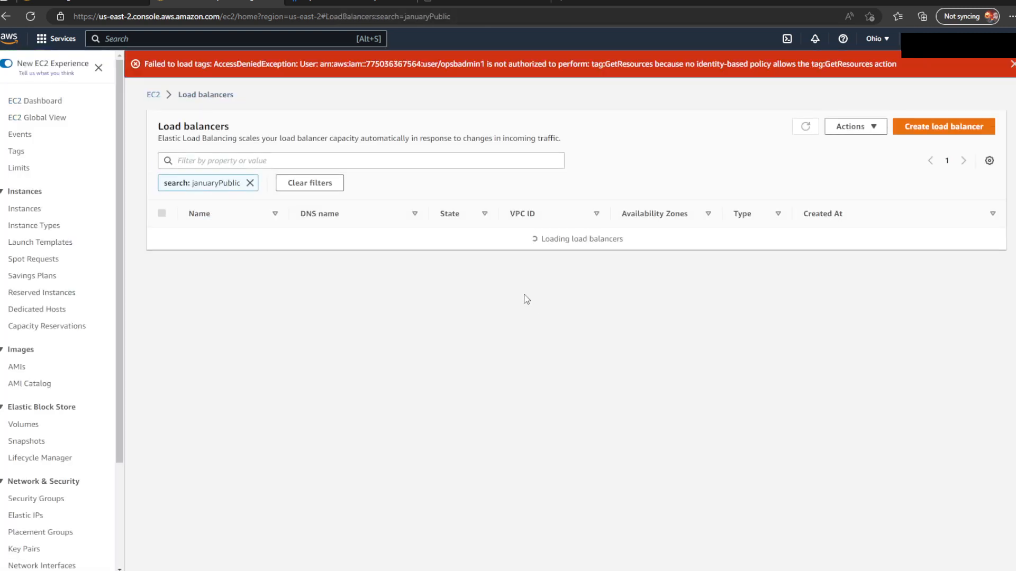
left_click(228, 248)
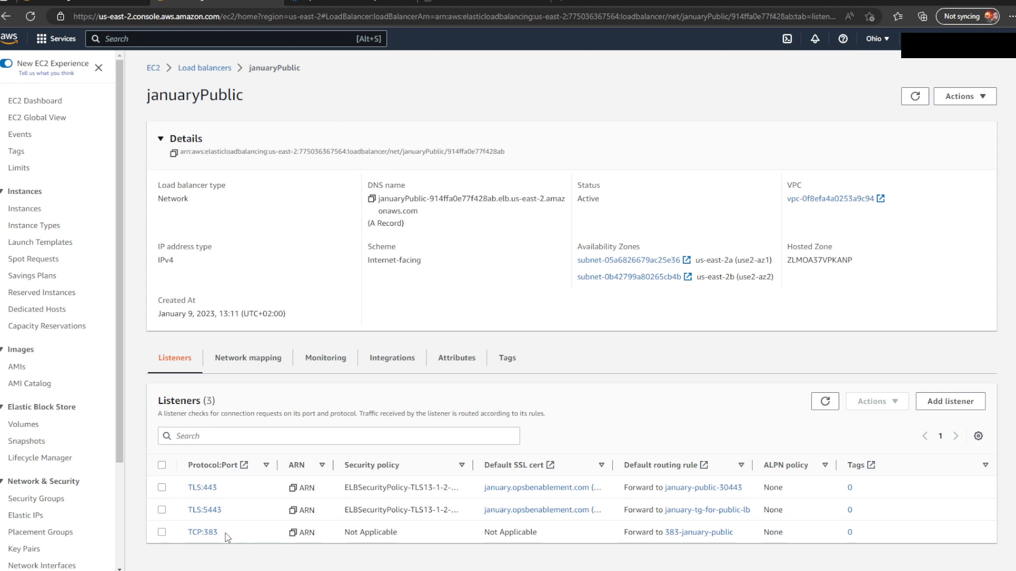
left_click_drag(225, 533, 202, 533)
left_click(253, 537)
Look at the january Operations Console's event browser, and return to the AWS load balancers to open januaryPublic's details
left_click(313, 3)
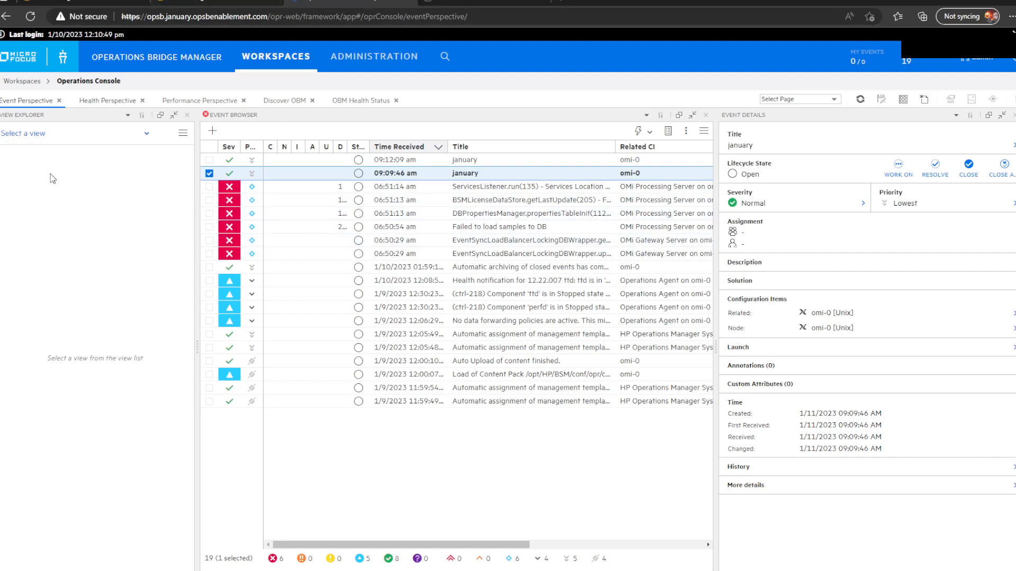
left_click(74, 2)
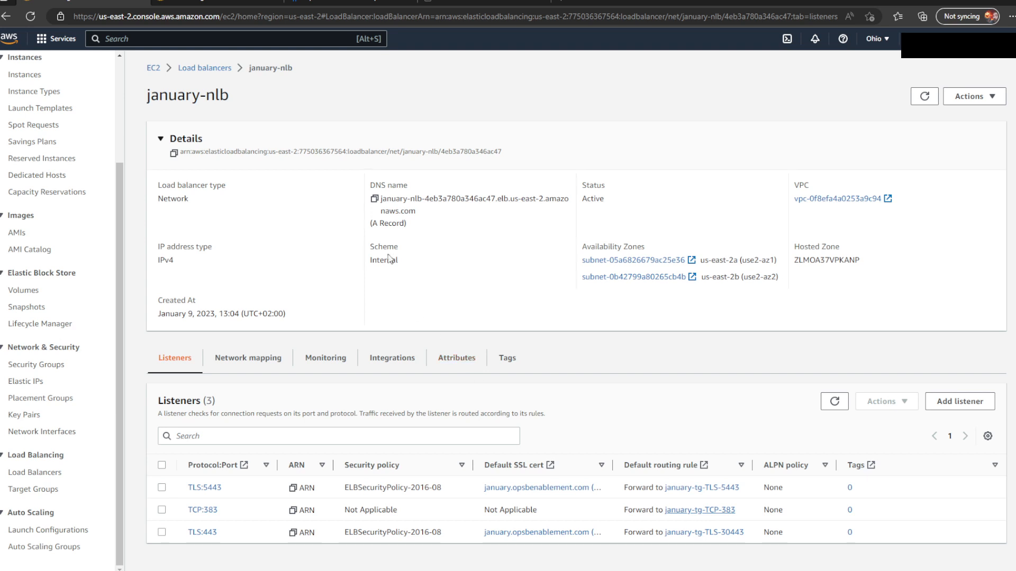
left_click(207, 68)
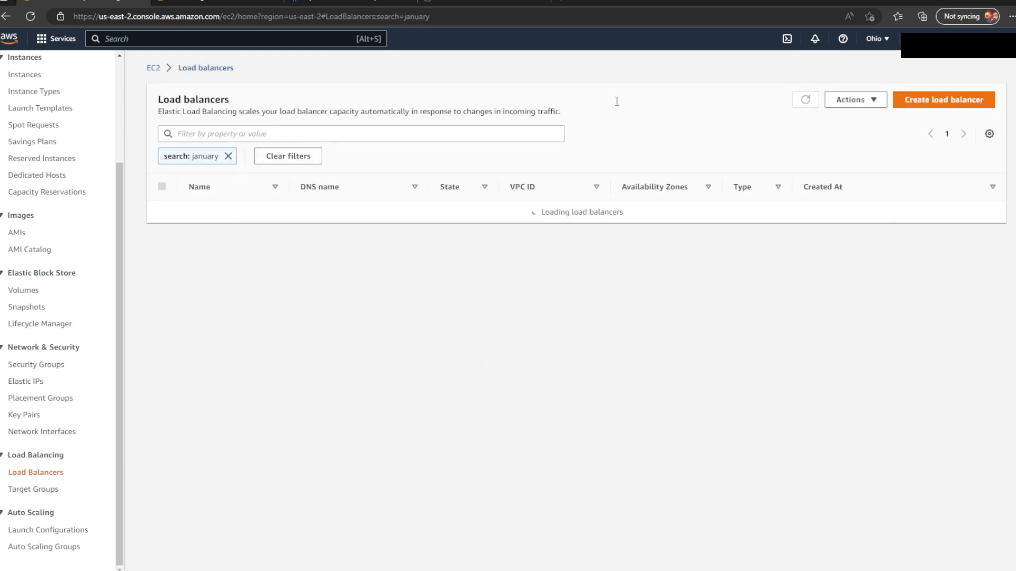
left_click(375, 135)
left_click(379, 164)
left_click(222, 286)
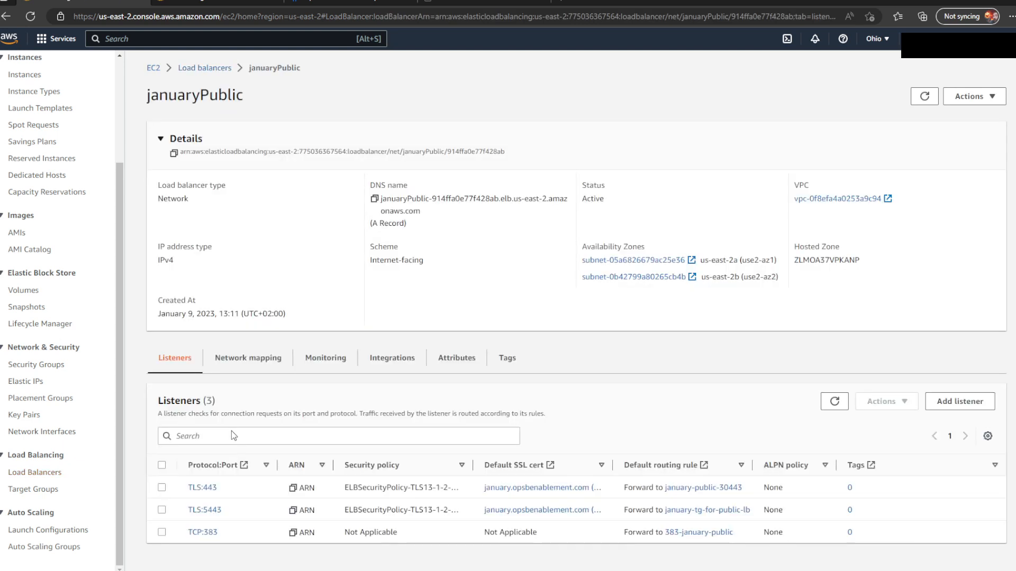
Open the 383-january-public target group and refresh the health status of its registered target
left_click(698, 531)
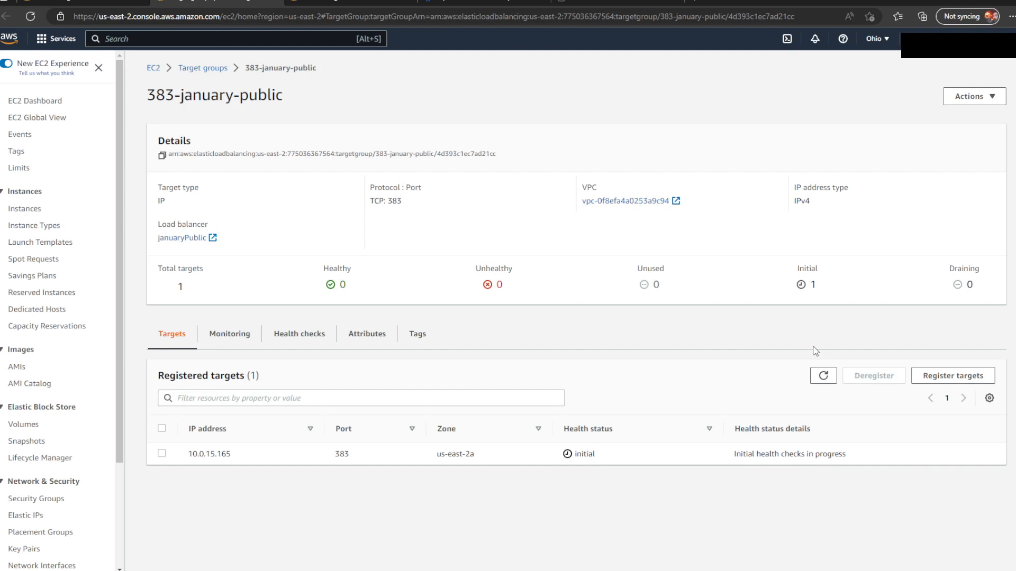
left_click(821, 379)
left_click(823, 375)
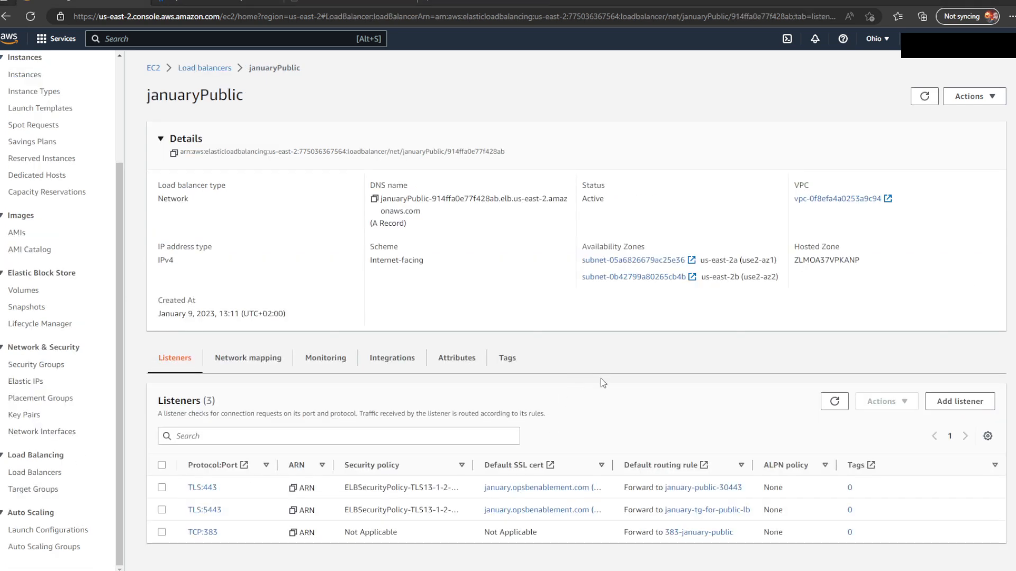
Switch to the january Operations Console and check the severity of the january event received at 09:12:09
left_click(276, 238)
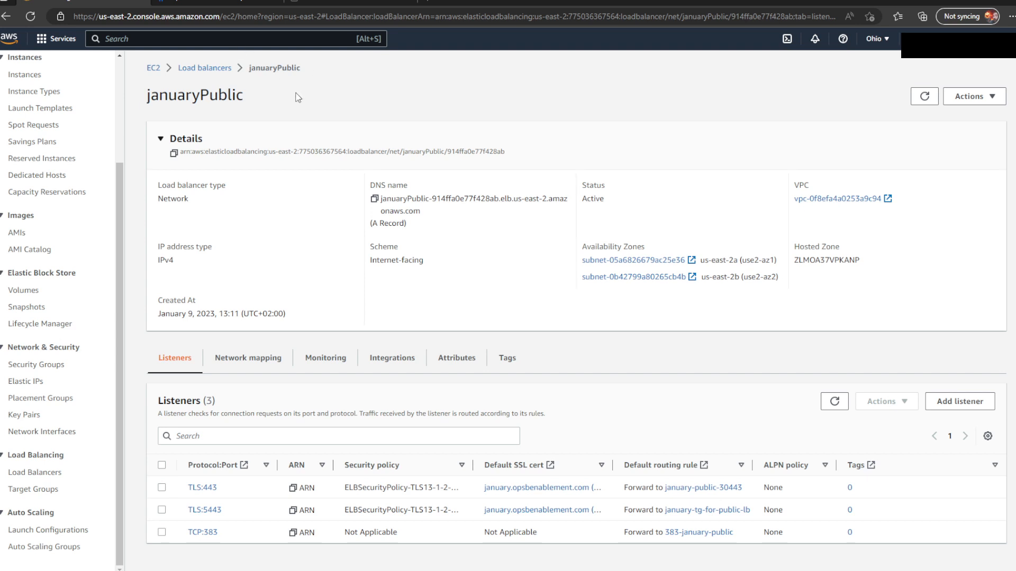
left_click(219, 4)
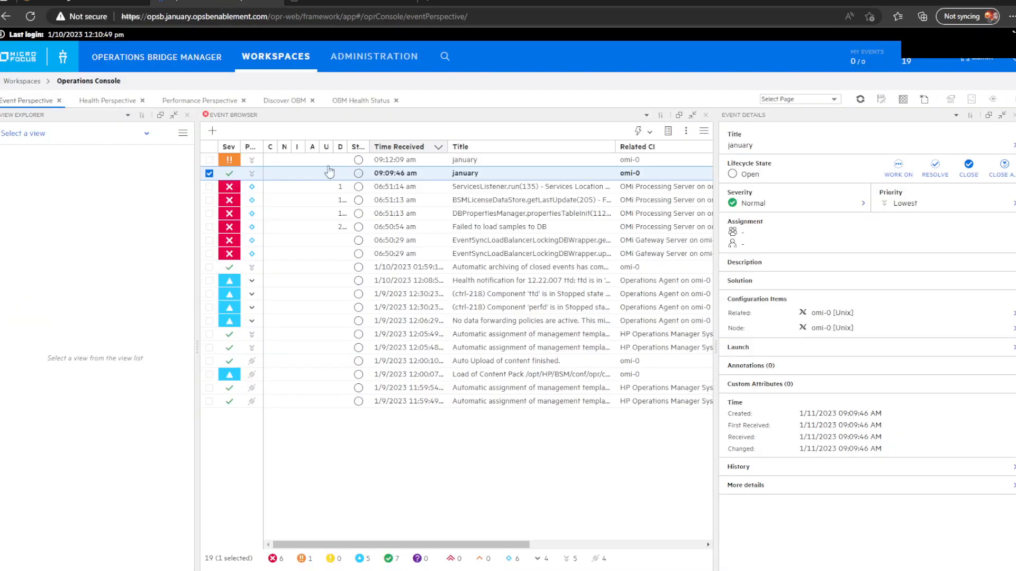
left_click(466, 160)
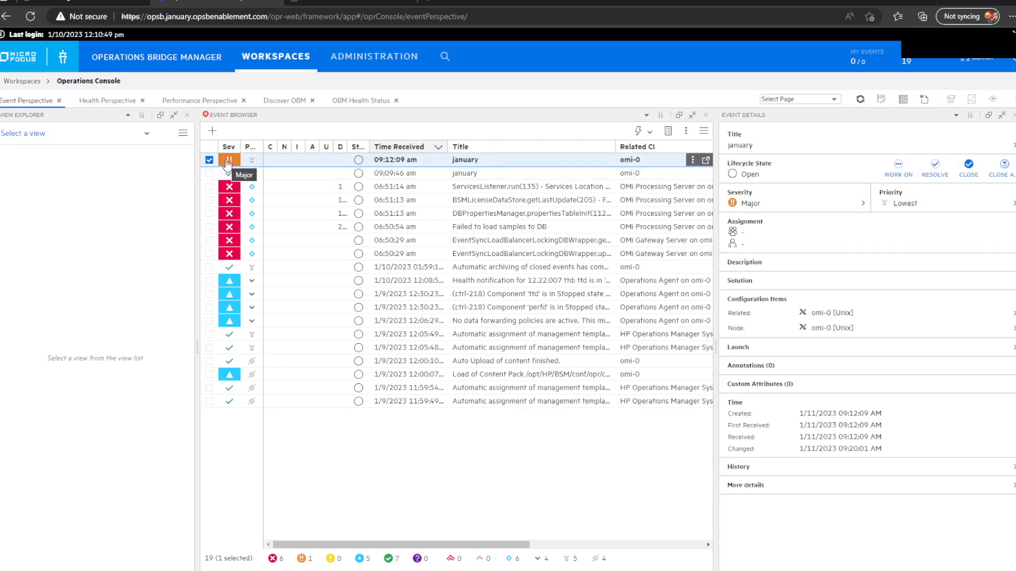
Send a january event with normal severity using sendEvent.sh in the January init terminal, and select it in the january event browser
key("alt+Tab")
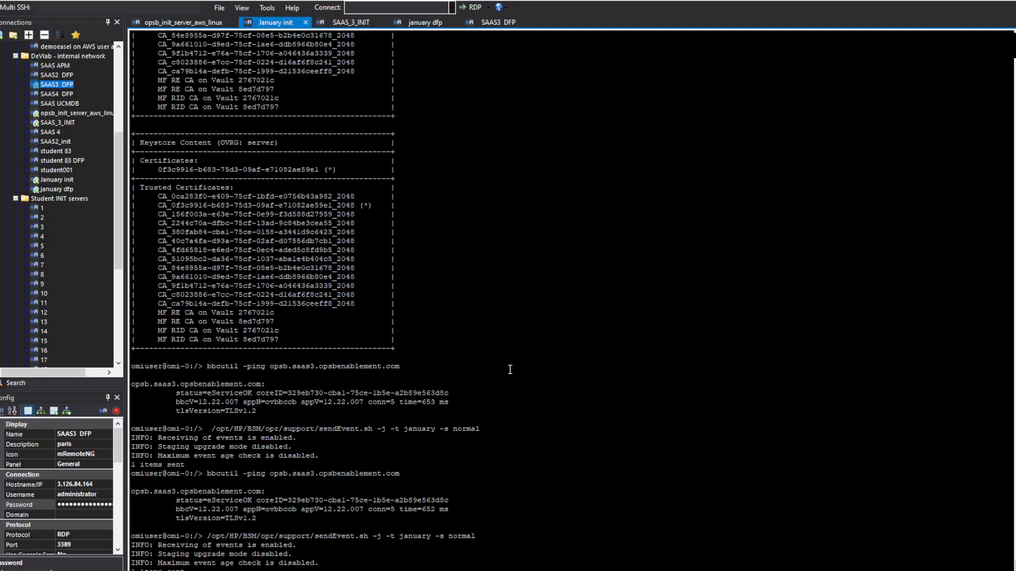
key("Return")
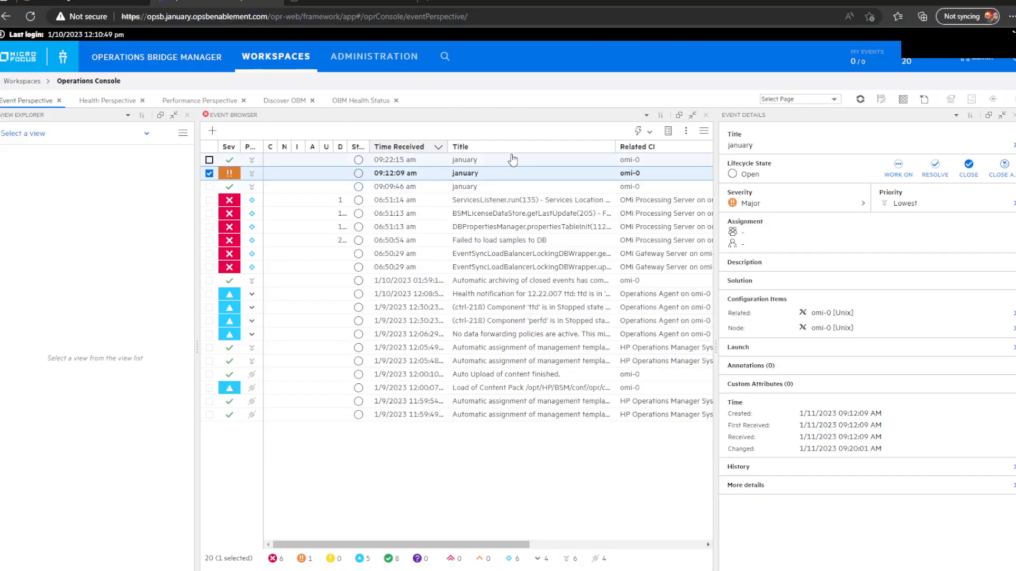
left_click(512, 159)
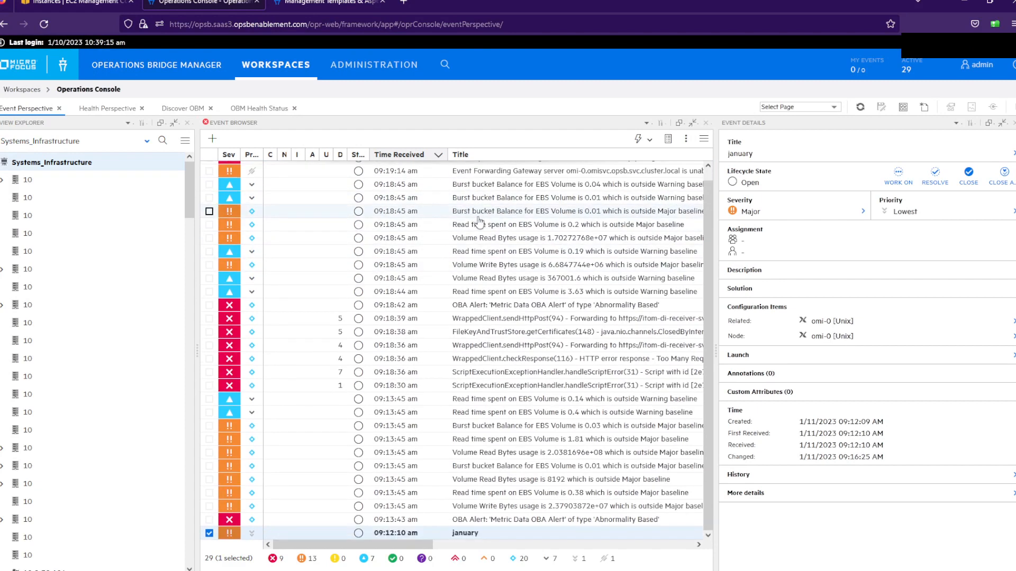
Close all events in the saas3 event browser: first everything above the january event in bulk, and finally the january event itself
scroll(509, 279, "up", 1)
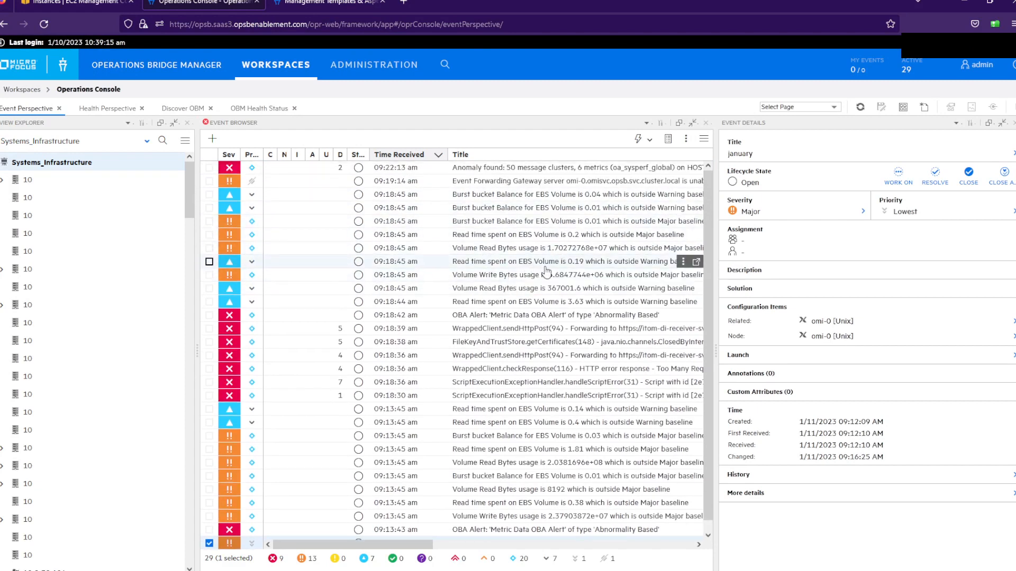
scroll(434, 240, "down", 1)
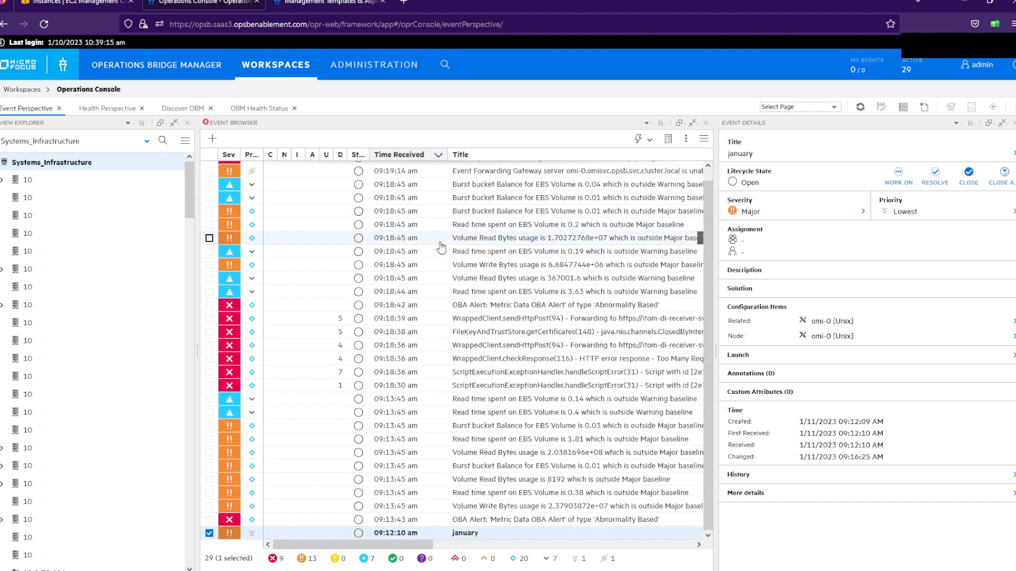
scroll(440, 248, "up", 1)
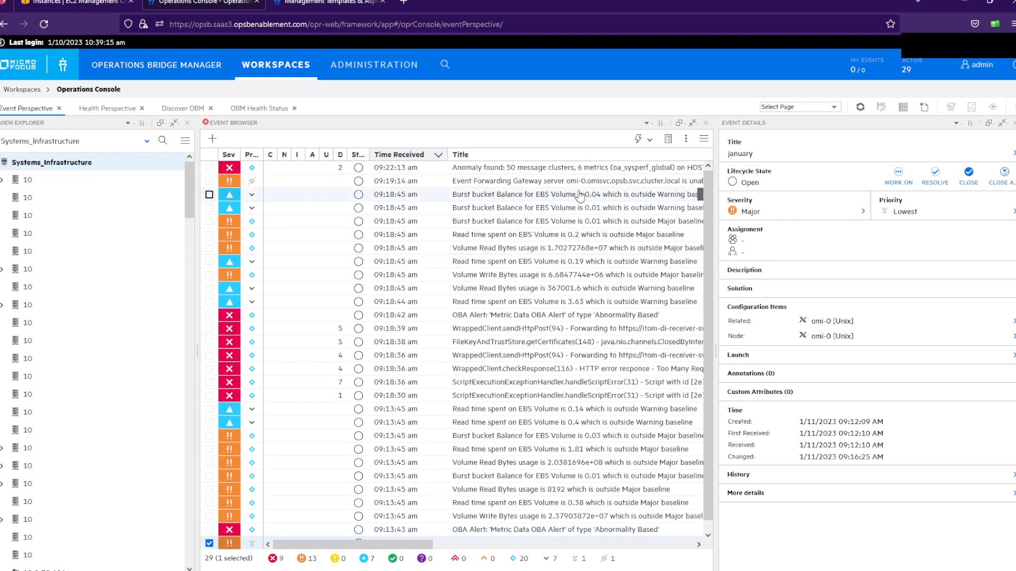
left_click(559, 174)
scroll(550, 264, "down", 1)
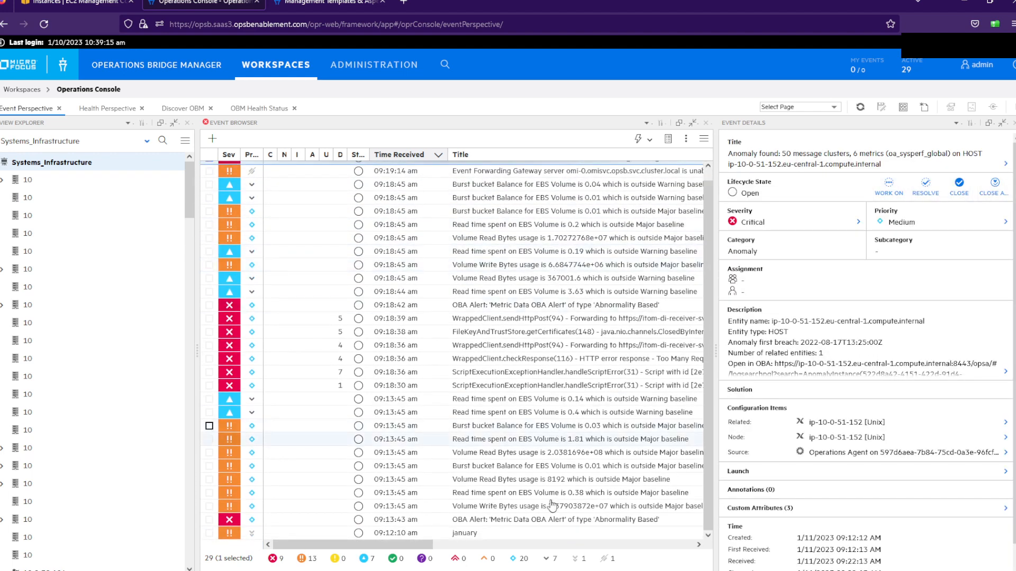
left_click(529, 519, "shift")
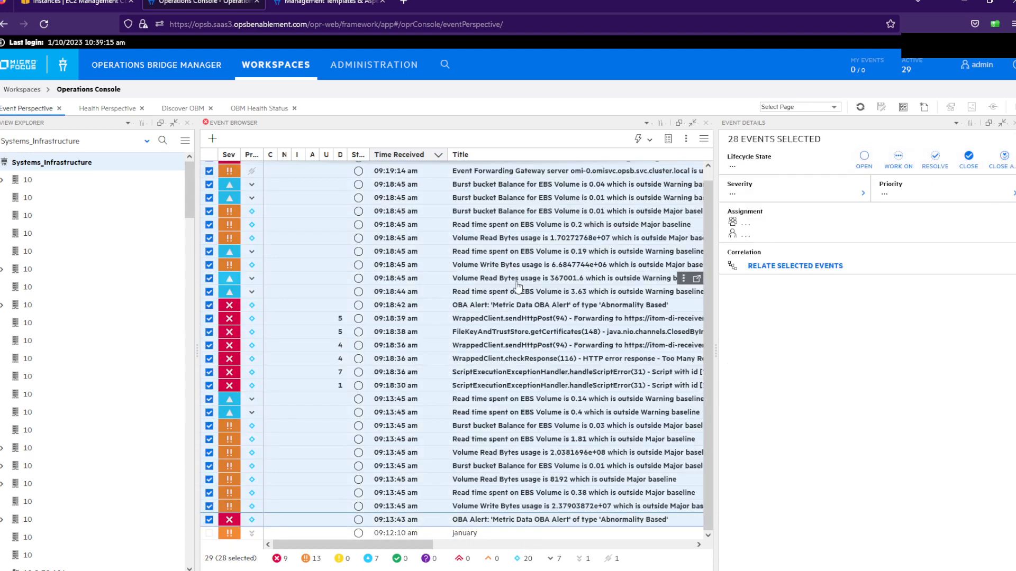
scroll(530, 282, "up", 1)
right_click(470, 204)
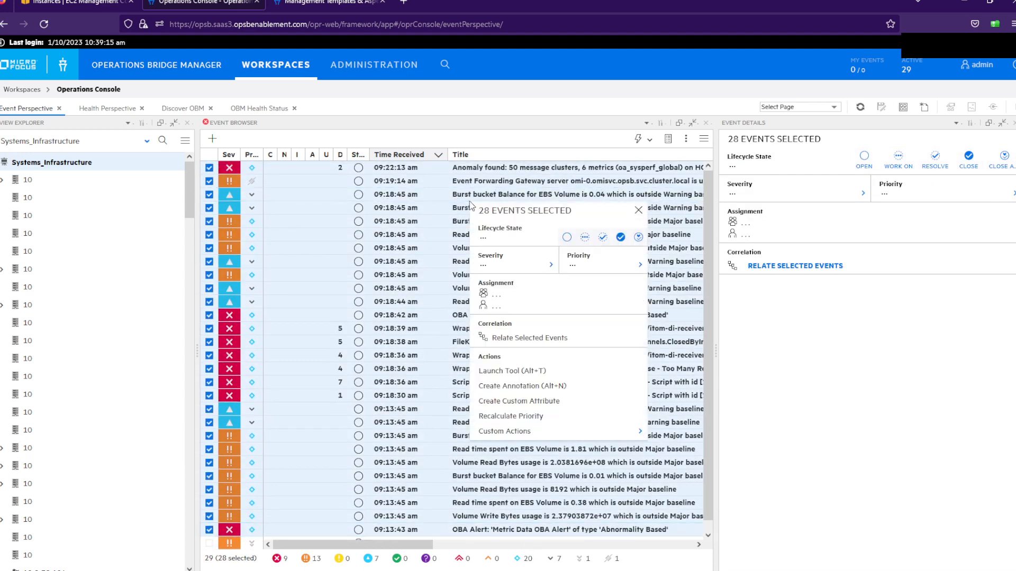
left_click(638, 236)
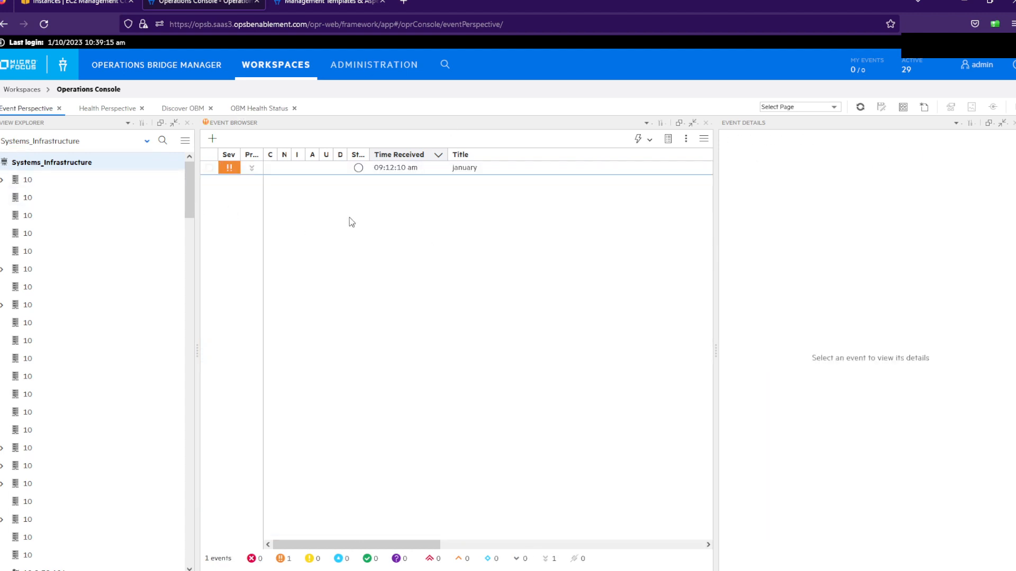
left_click(539, 169)
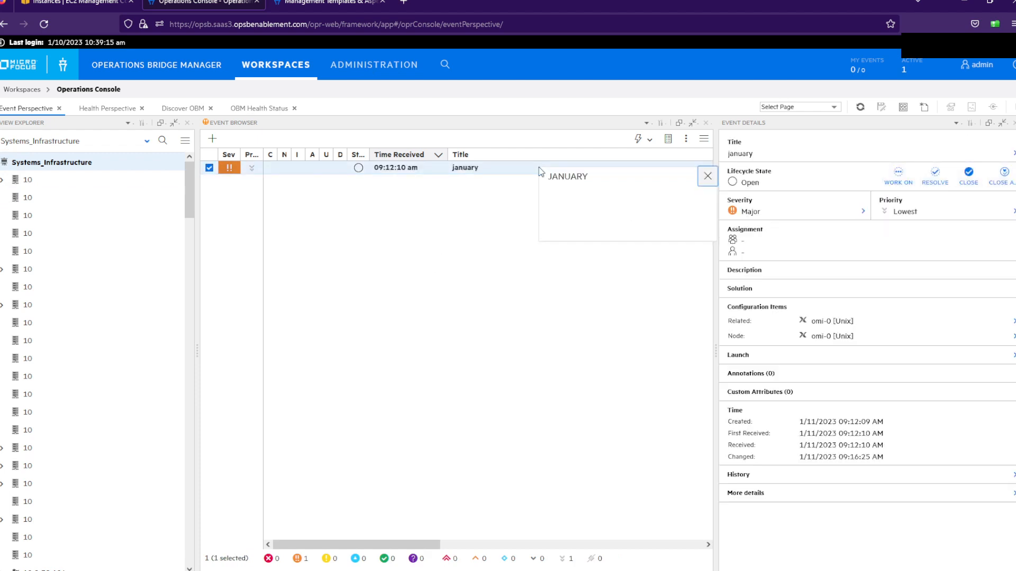
left_click(707, 204)
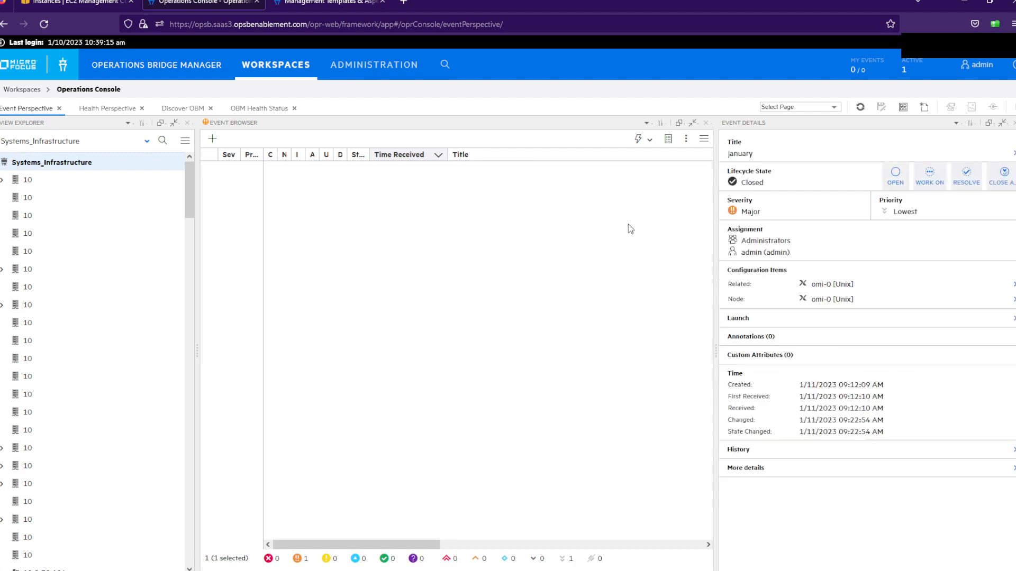
Run sendEvent.sh again in the January init terminal to send another january event with normal severity
key("alt+Tab")
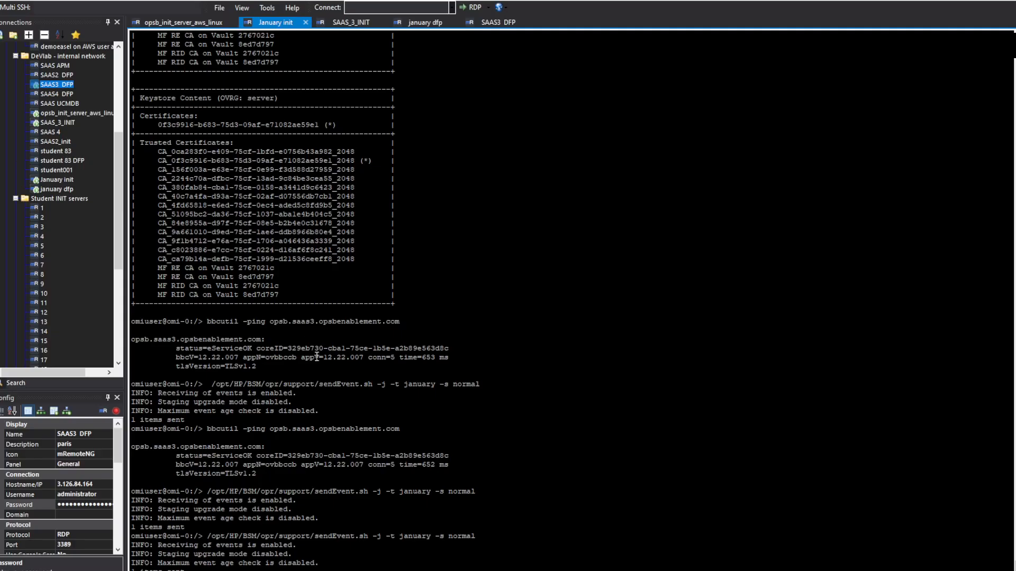
key("alt+Tab")
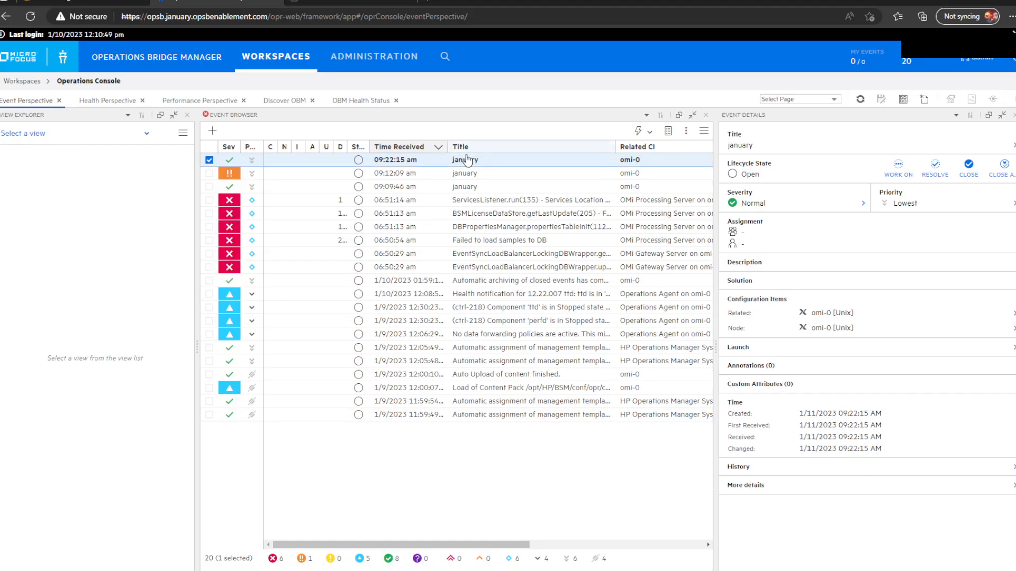
key("alt+Tab")
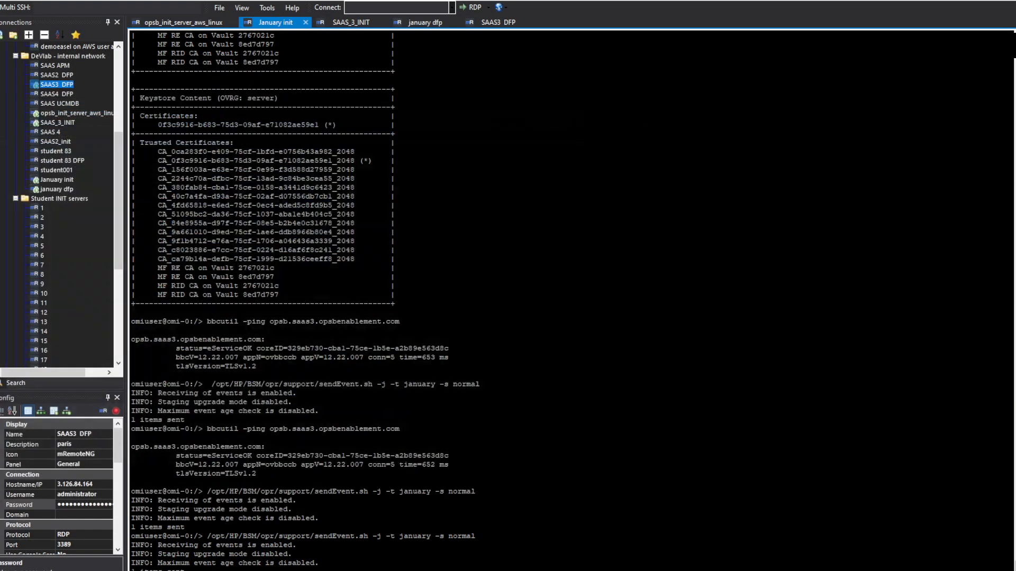
key("alt+Tab")
key("Return")
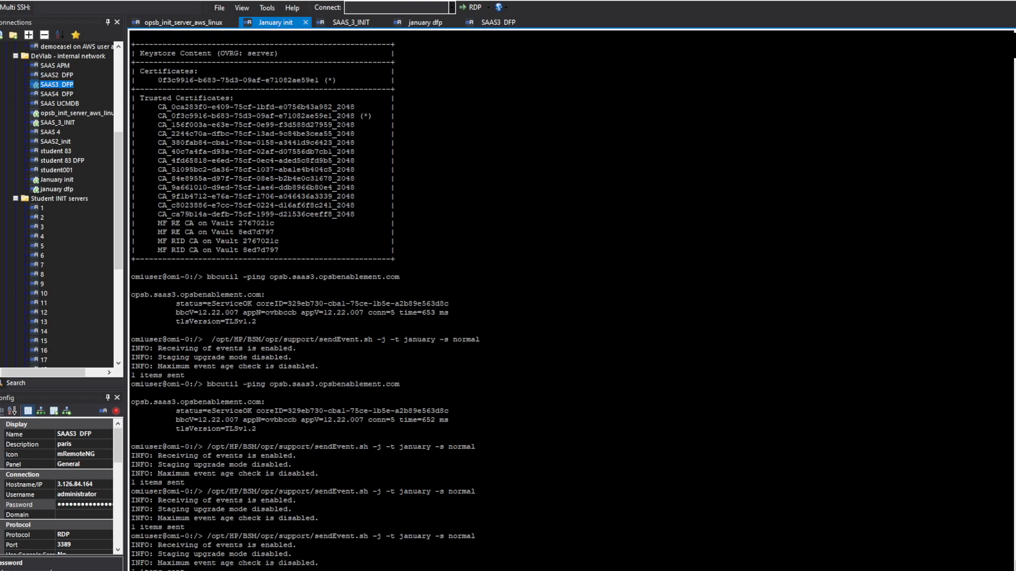
Inspect the newest january event in the january event browser and check for its forwarded copy in the saas3 console
key("alt+Tab")
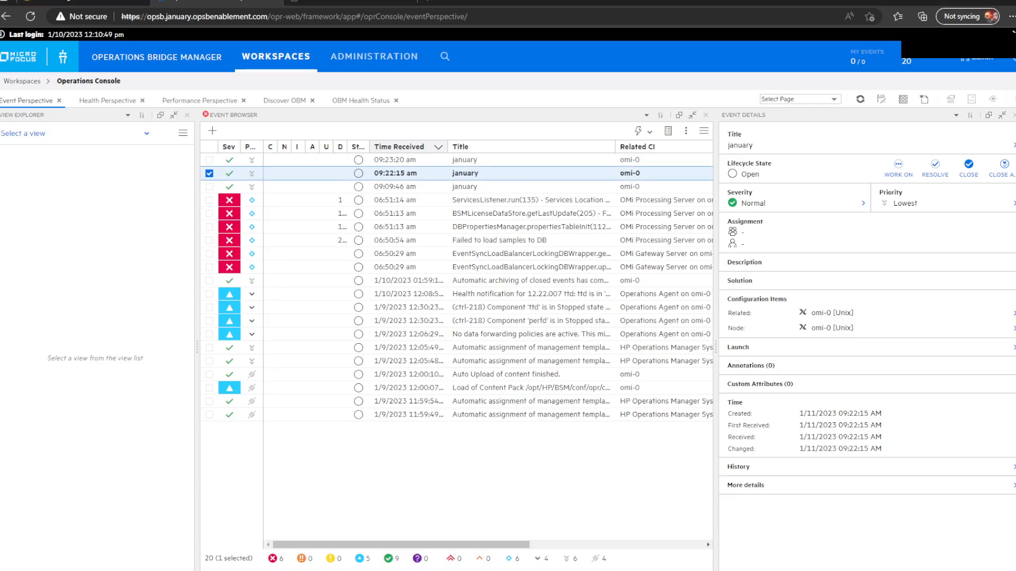
left_click(484, 159)
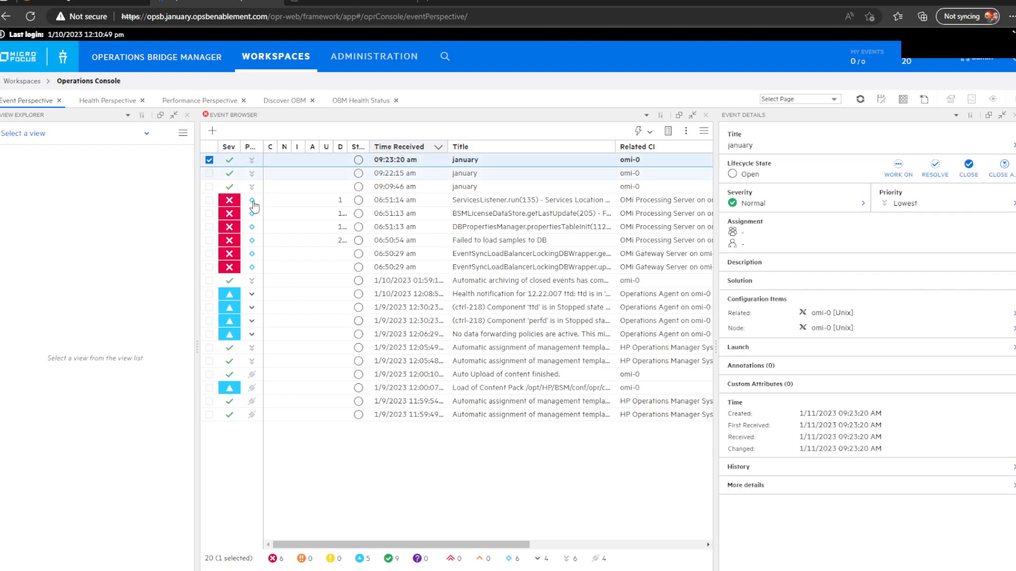
key("alt+Tab")
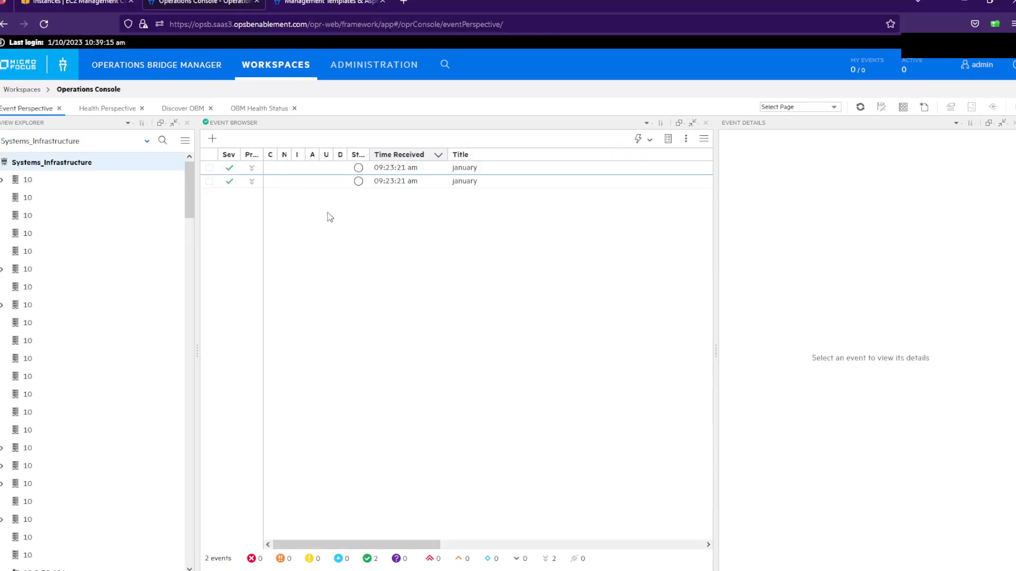
Set the newest january event's severity to Warning in the saas3 console, and its counterpart's severity to Critical in the january console
left_click(481, 170)
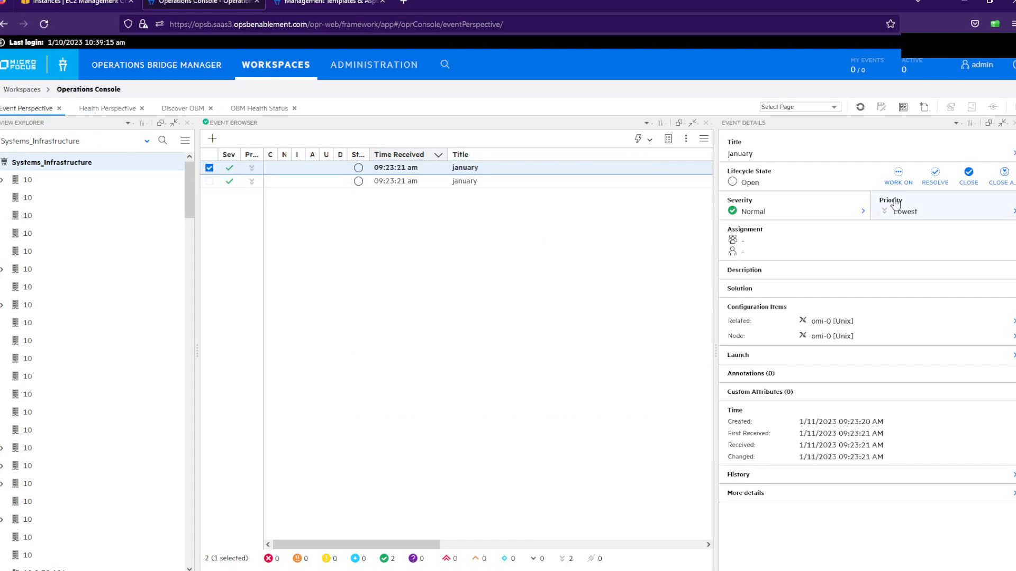
left_click(868, 211)
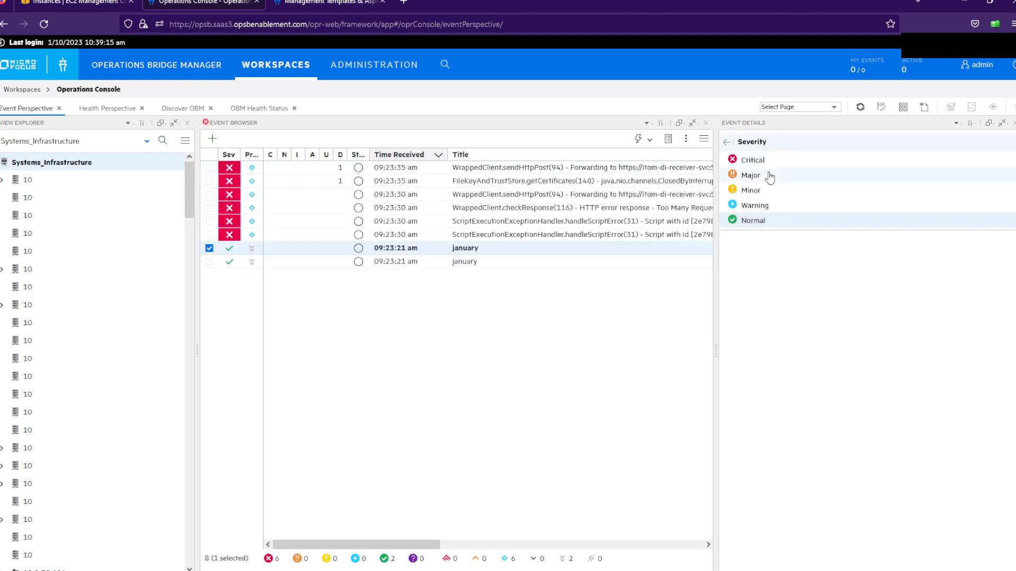
left_click(755, 206)
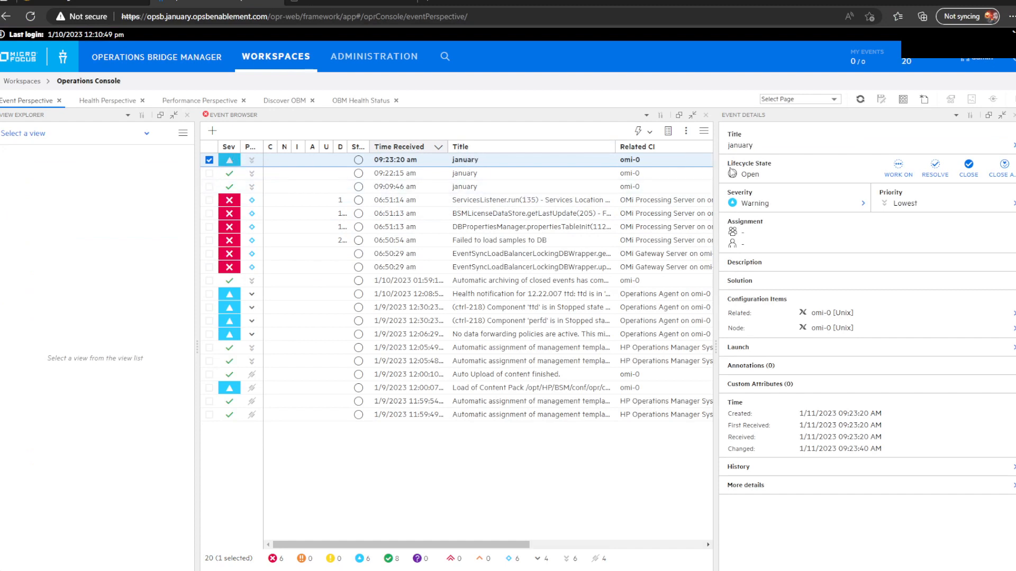
left_click(848, 206)
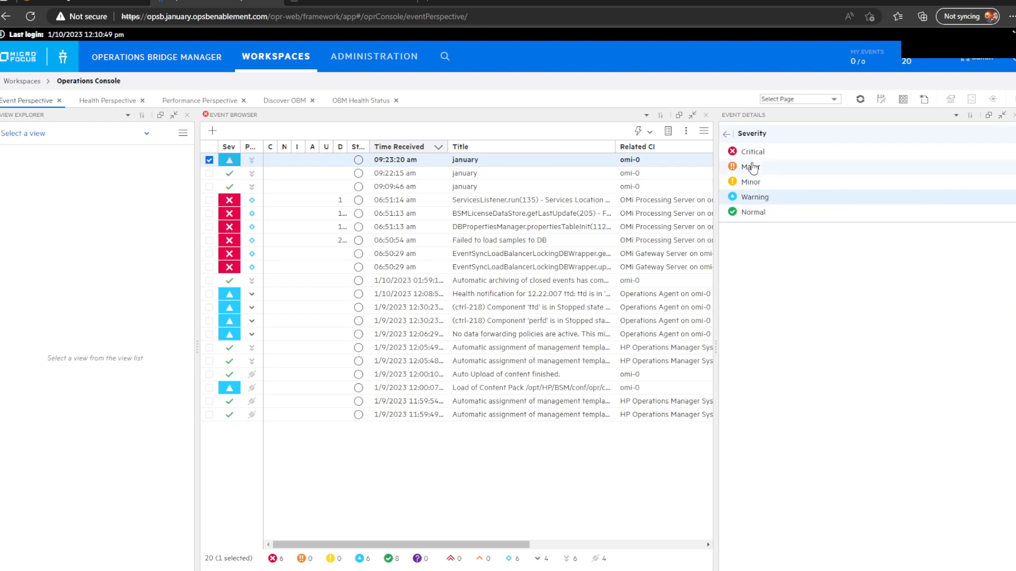
left_click(752, 152)
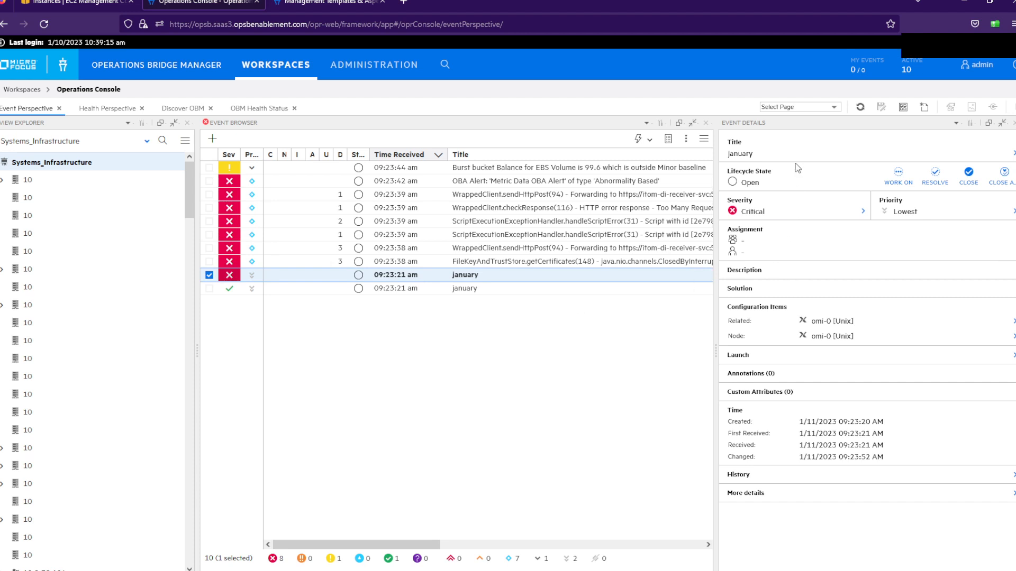
Change the title of the selected january event in the saas3 console to "january - do not touch" and save it
left_click(929, 153)
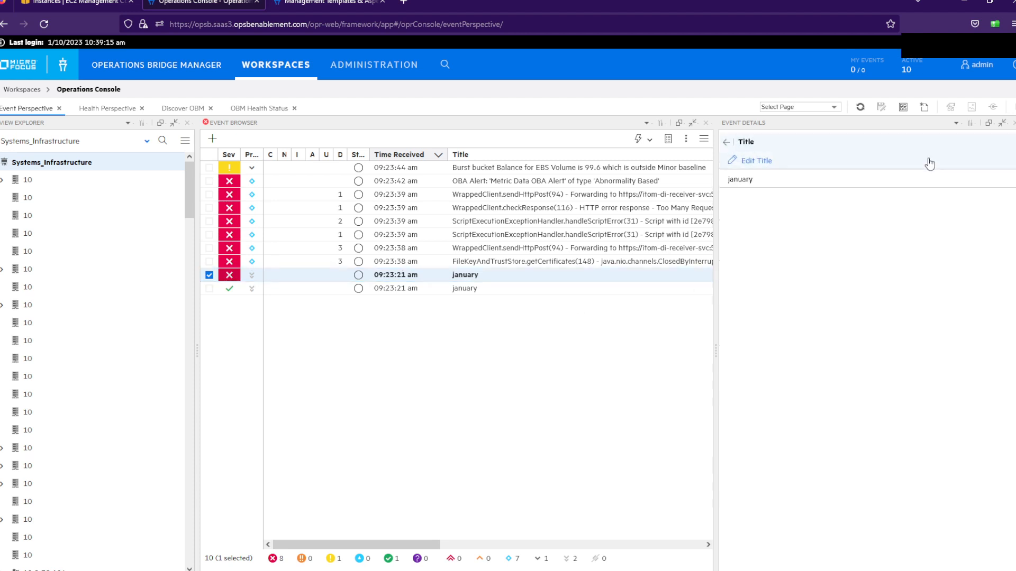
left_click(768, 162)
type("- ")
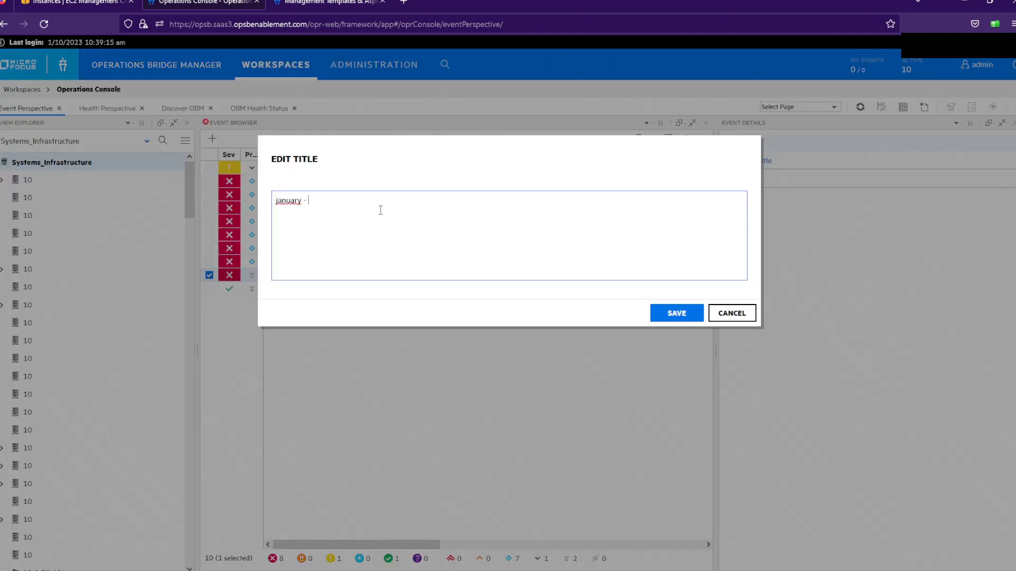
type("do no")
key("BackSpace")
key("BackSpace")
type("do not touch")
left_click(672, 314)
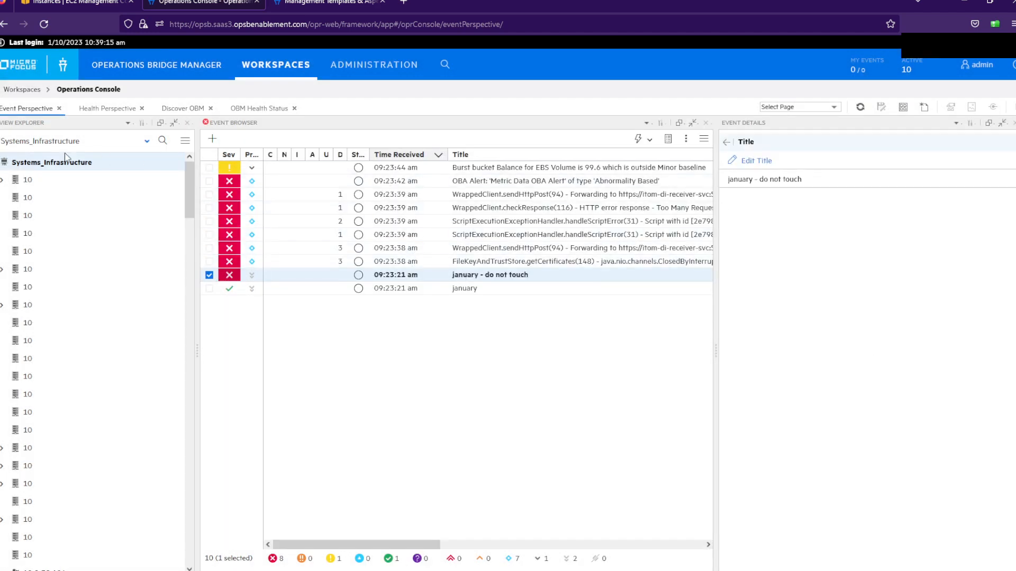